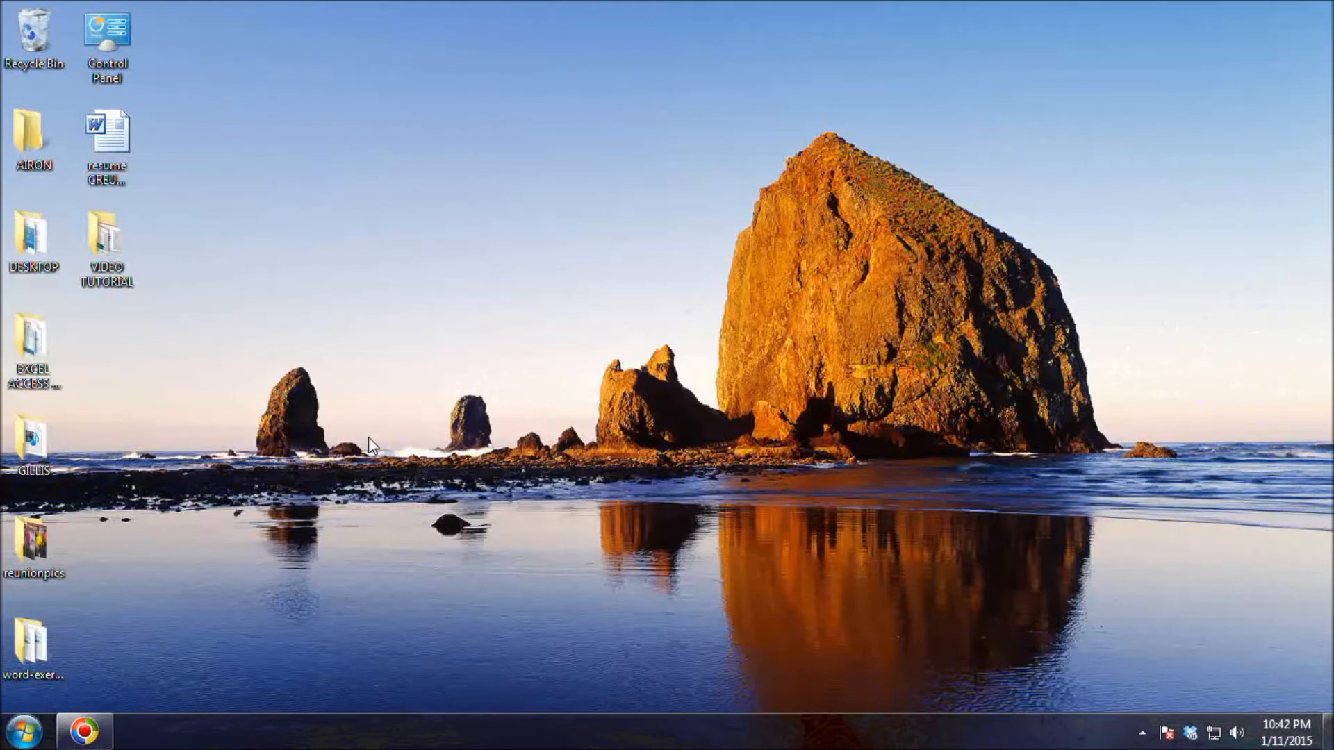
# - Open Disk Management by running diskmgmt.msc and move its window away from the desktop's corner
pyautogui.press('super+r')
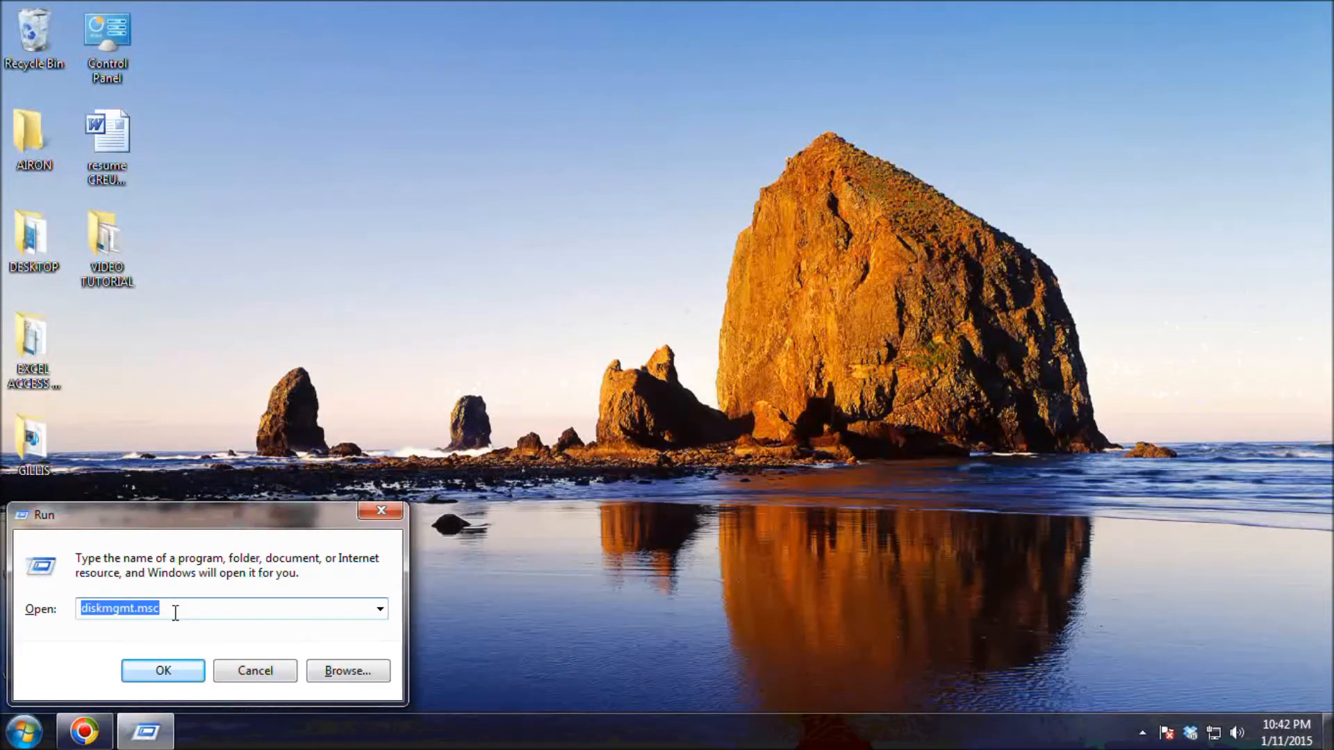
pyautogui.write('di')
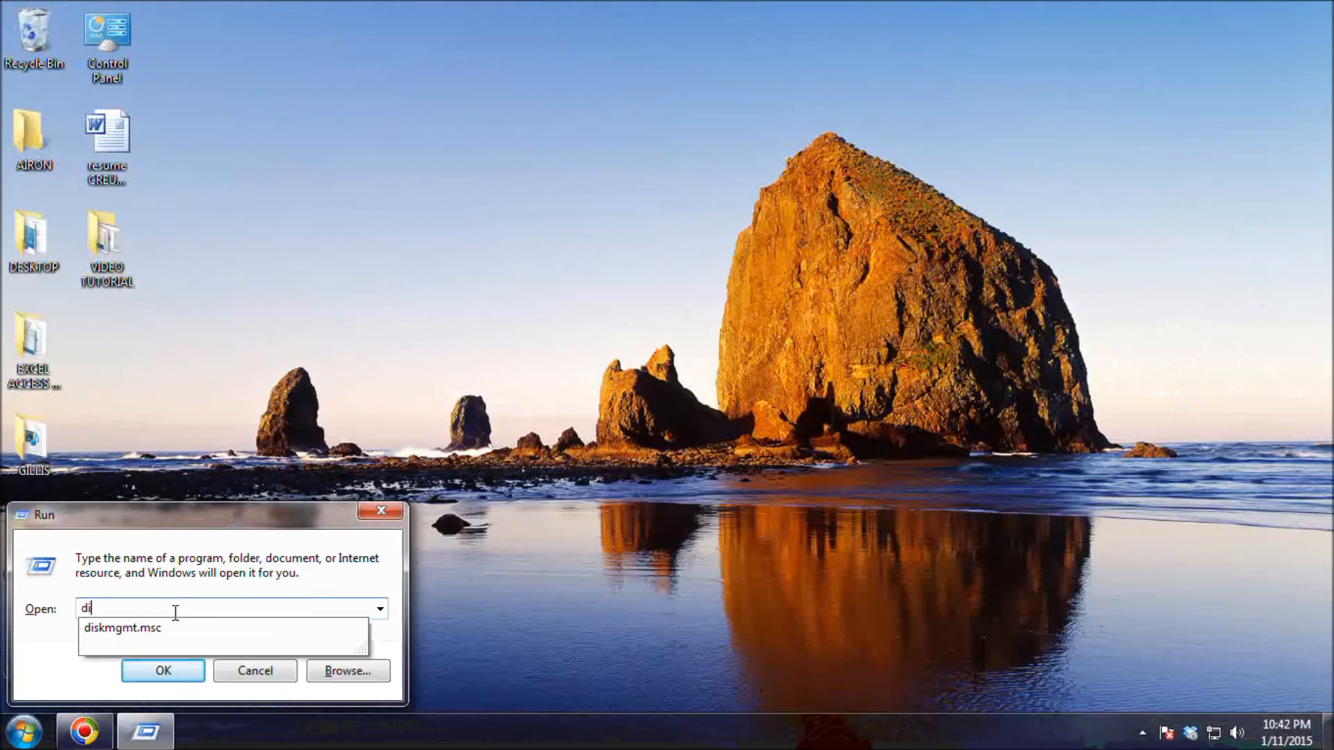
pyautogui.write('skmgmt.msc')
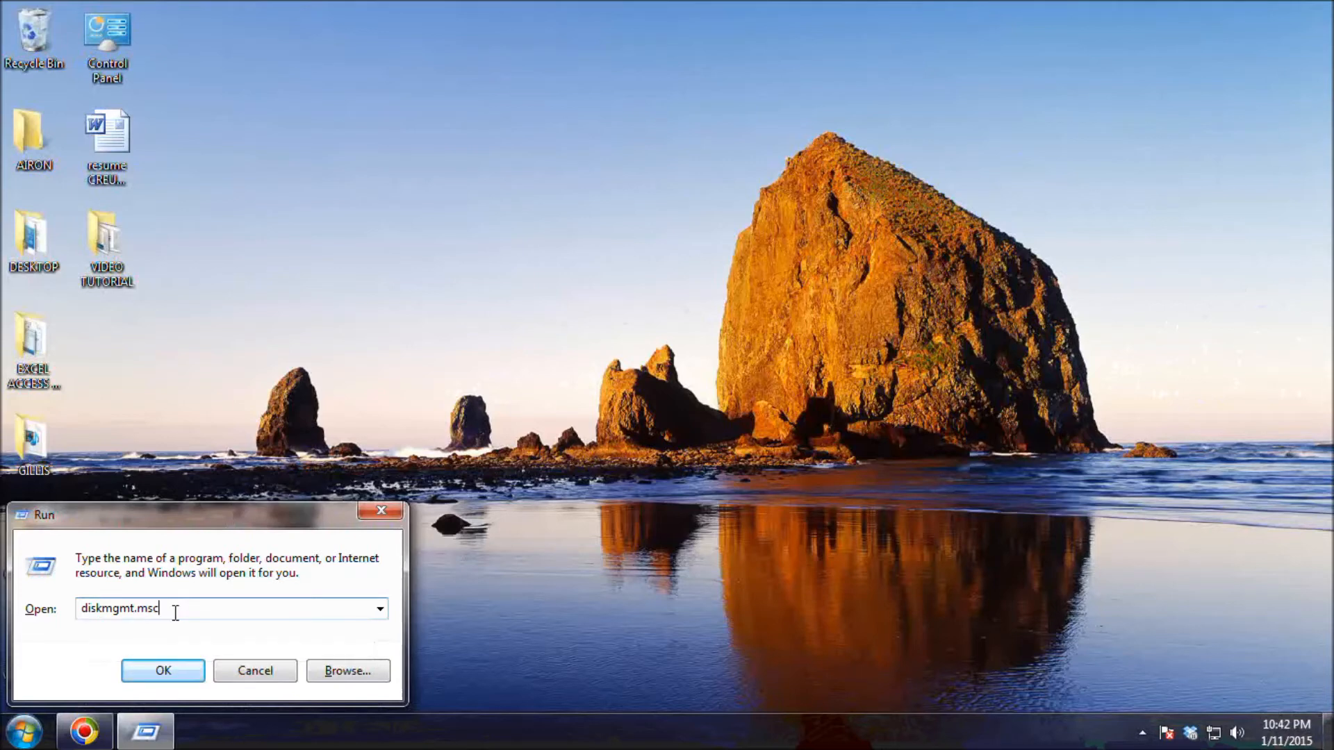
pyautogui.click(152, 673)
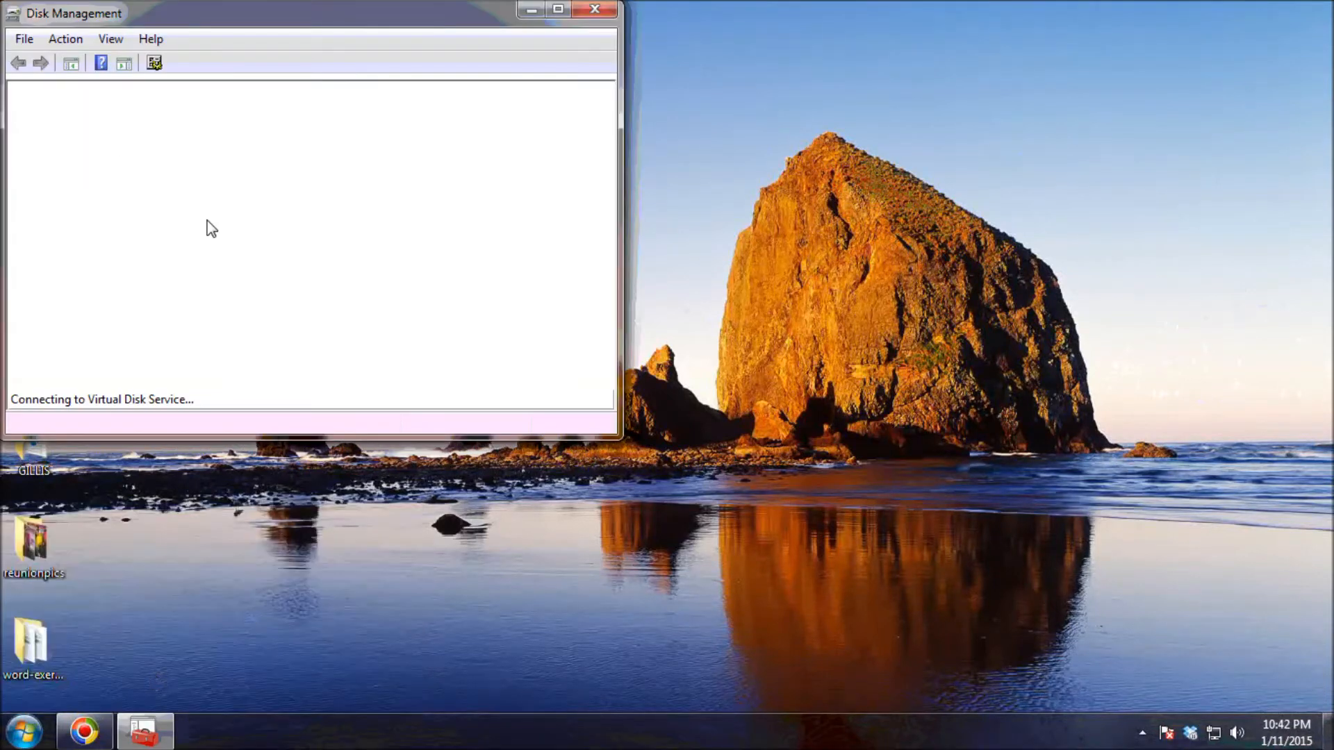
pyautogui.moveTo(76, 21); pyautogui.dragTo(280, 67)
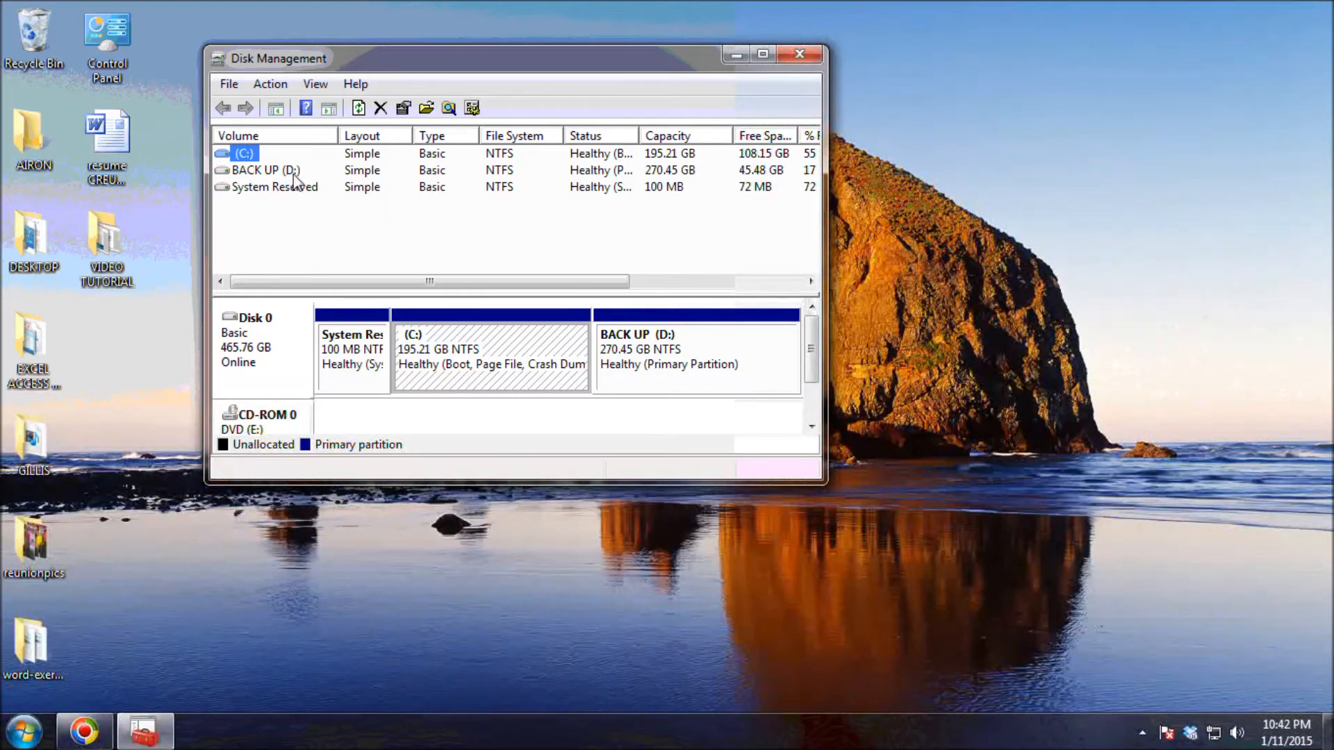
pyautogui.click(450, 511)
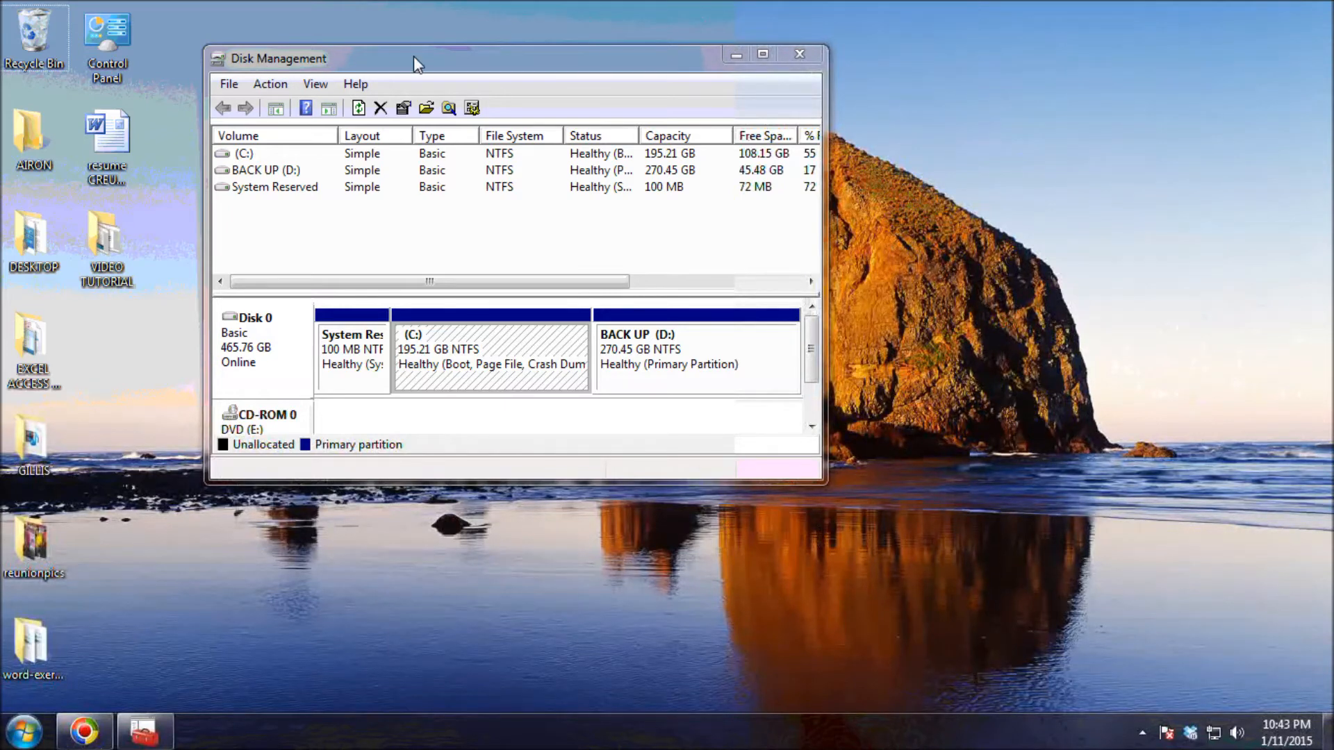
# - Shrink the C: volume on Disk 0 by 80662 MB
pyautogui.rightClick(446, 348)
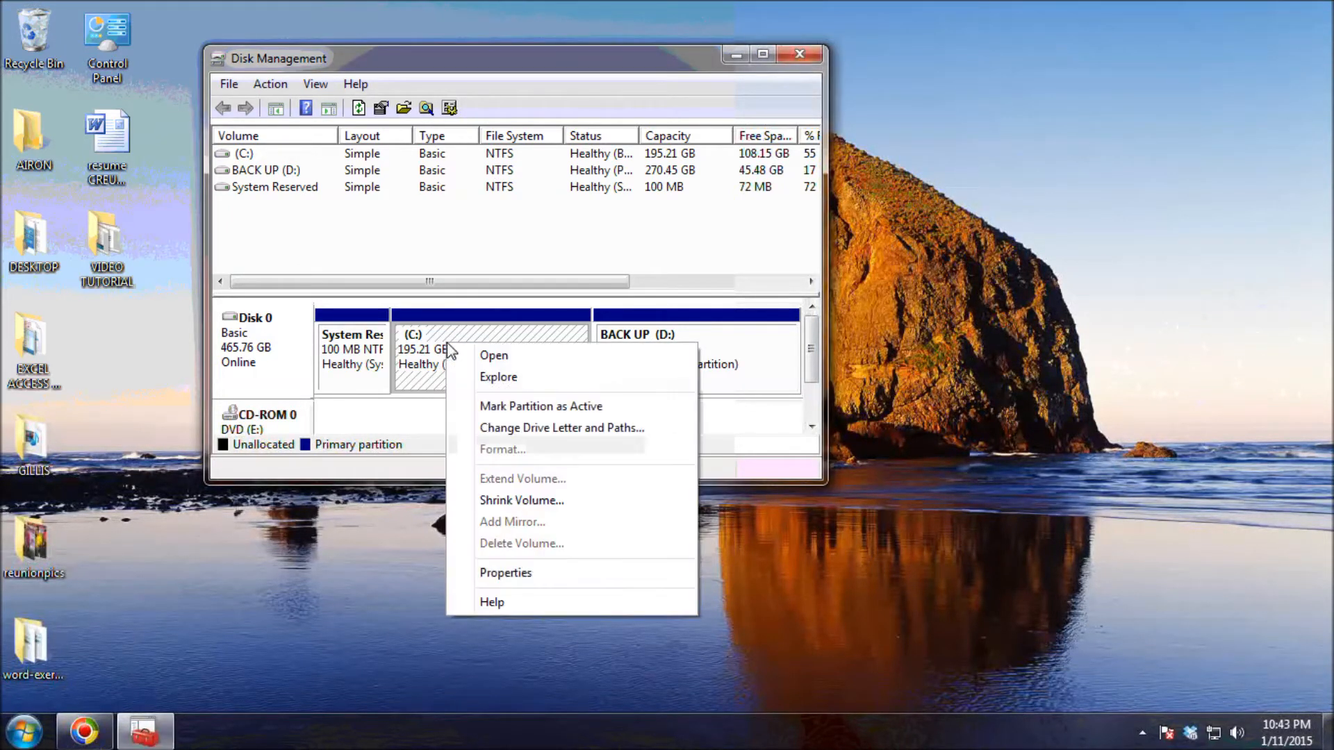
pyautogui.click(490, 502)
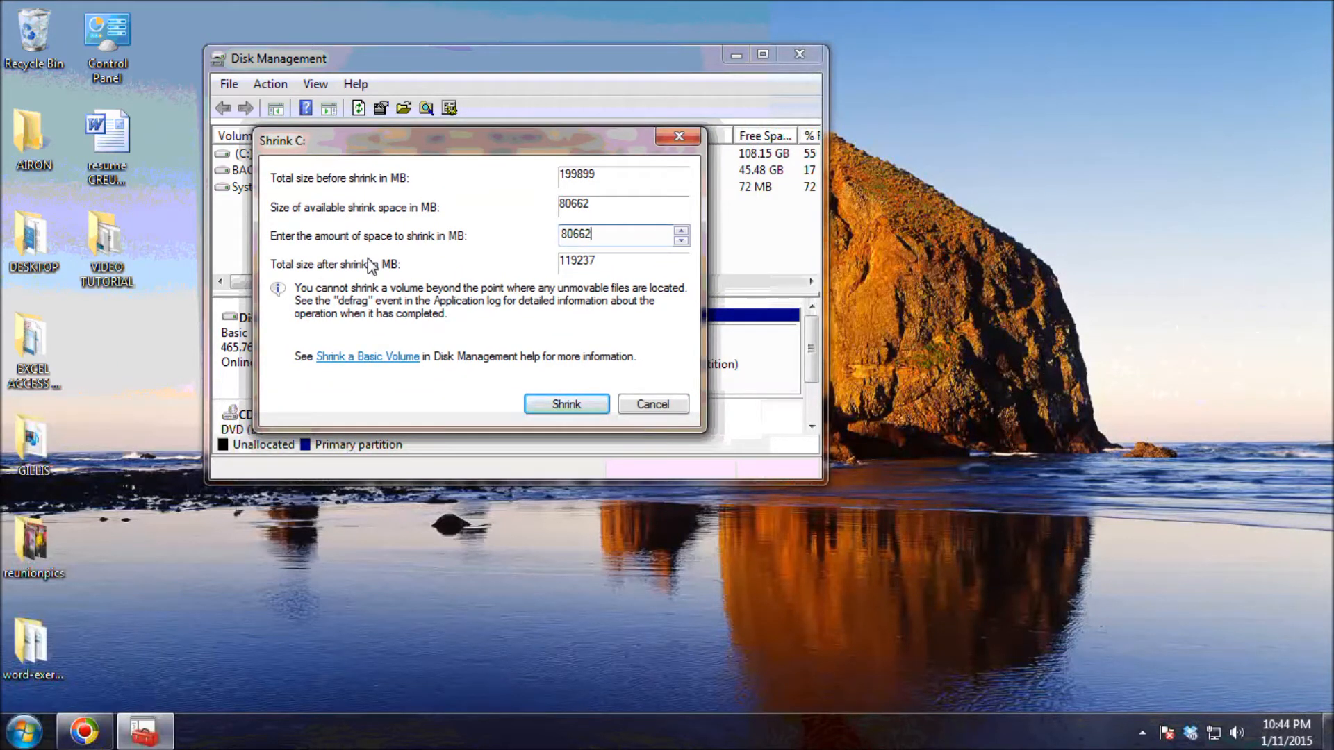
pyautogui.doubleClick(587, 237)
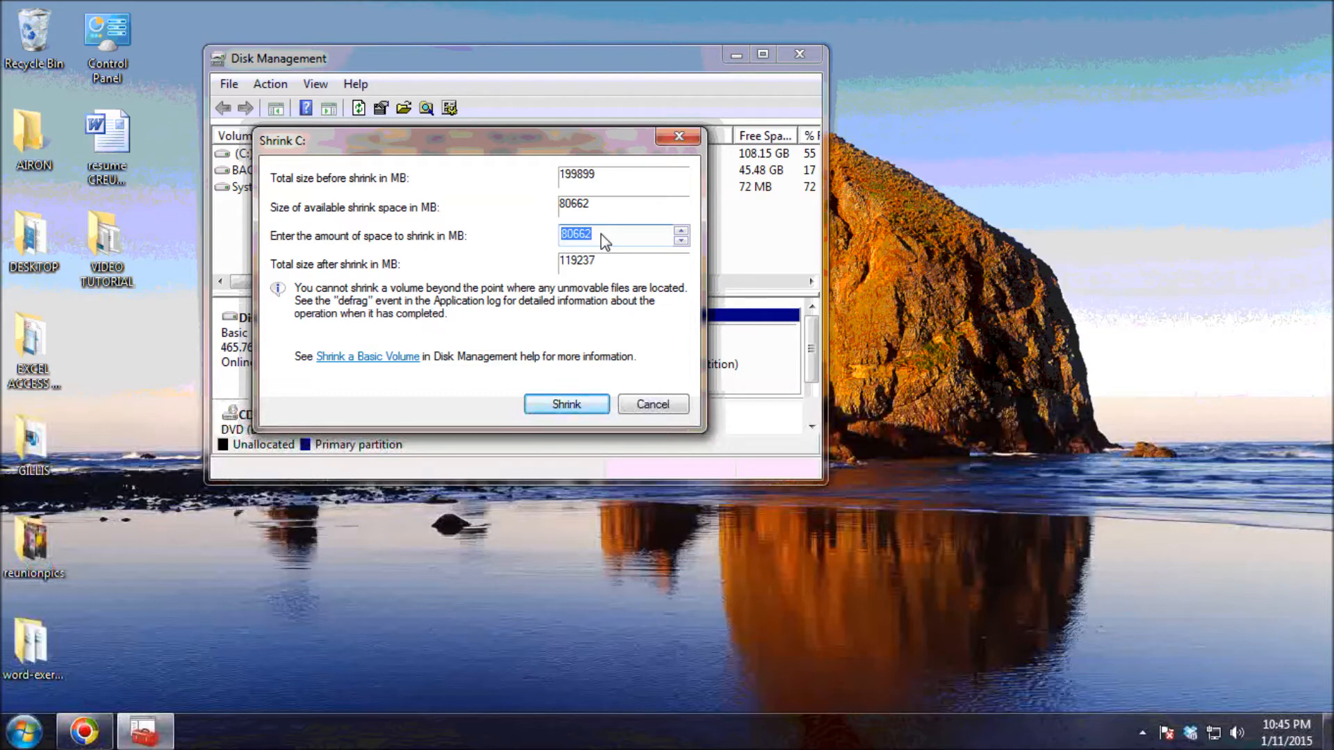
pyautogui.click(561, 404)
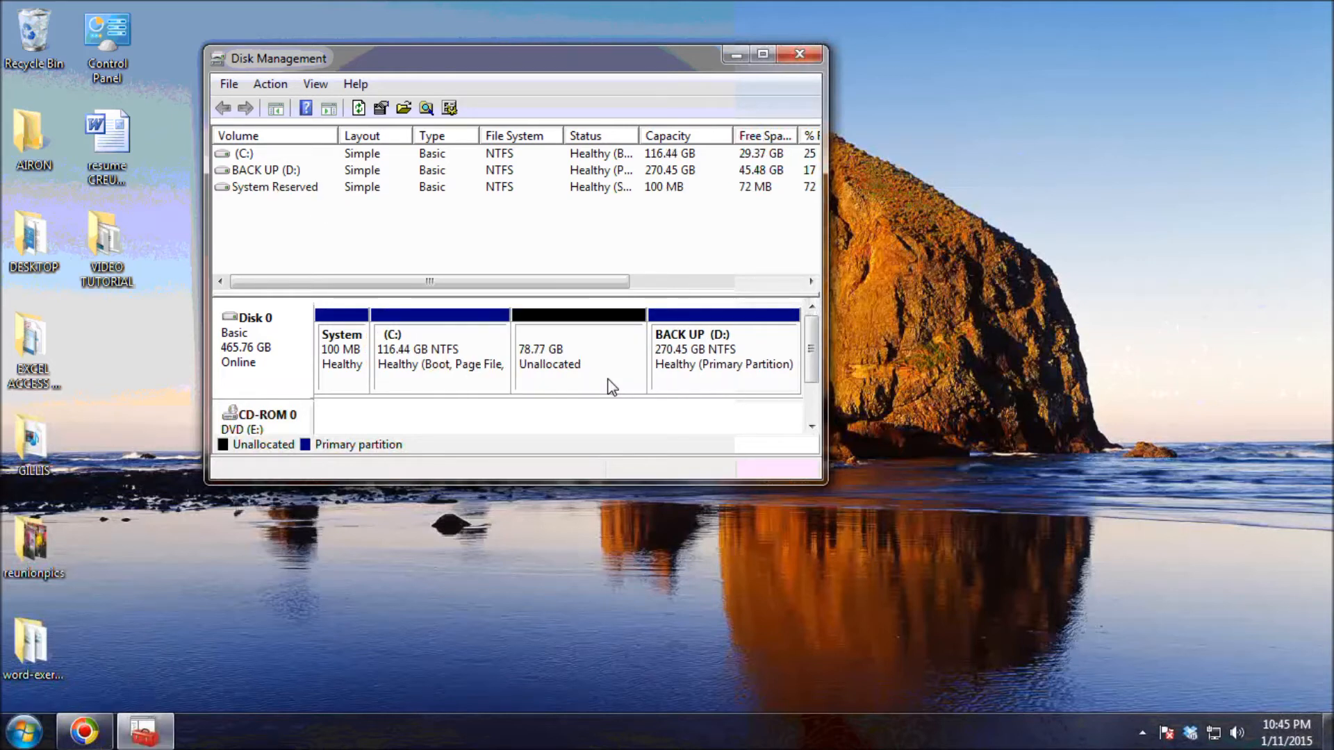
# - Create an 80661 MB simple volume in the unallocated space with drive letter F, quick-formatted as NTFS and labelled New Volume
pyautogui.rightClick(567, 355)
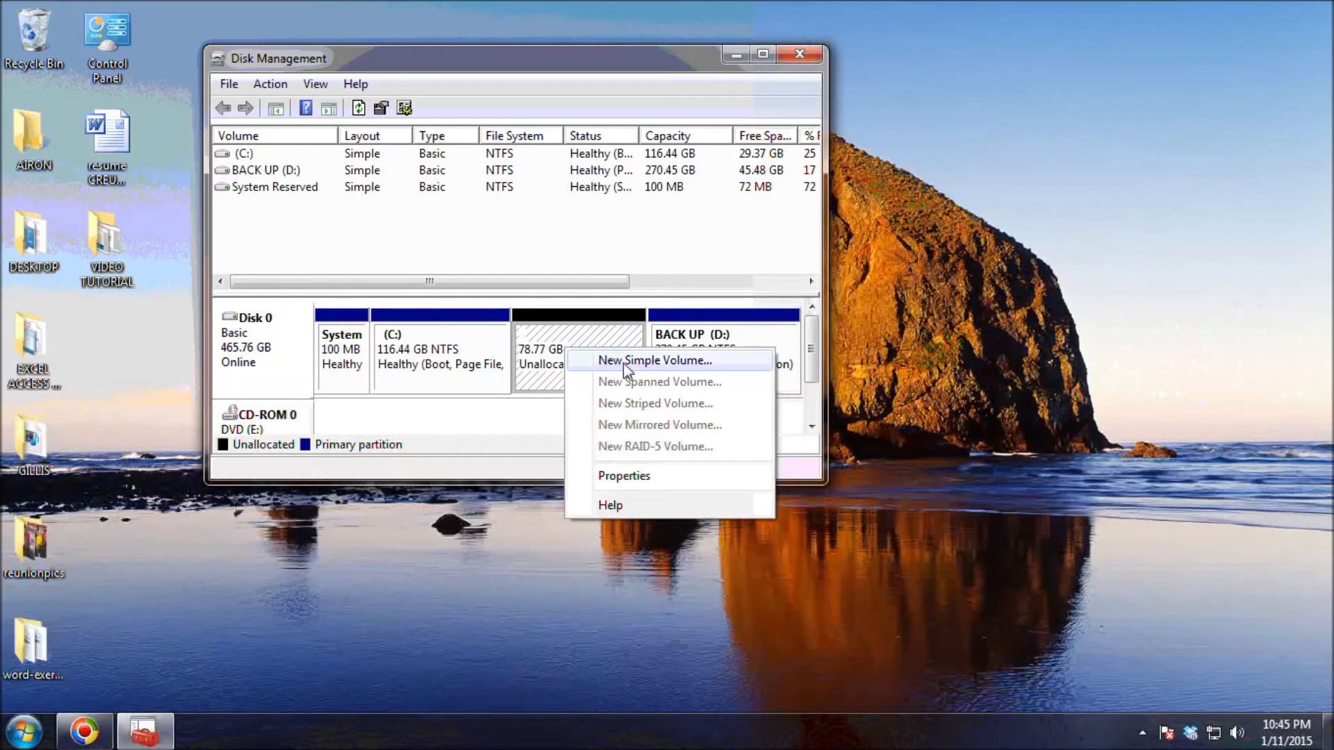
pyautogui.rightClick(556, 328)
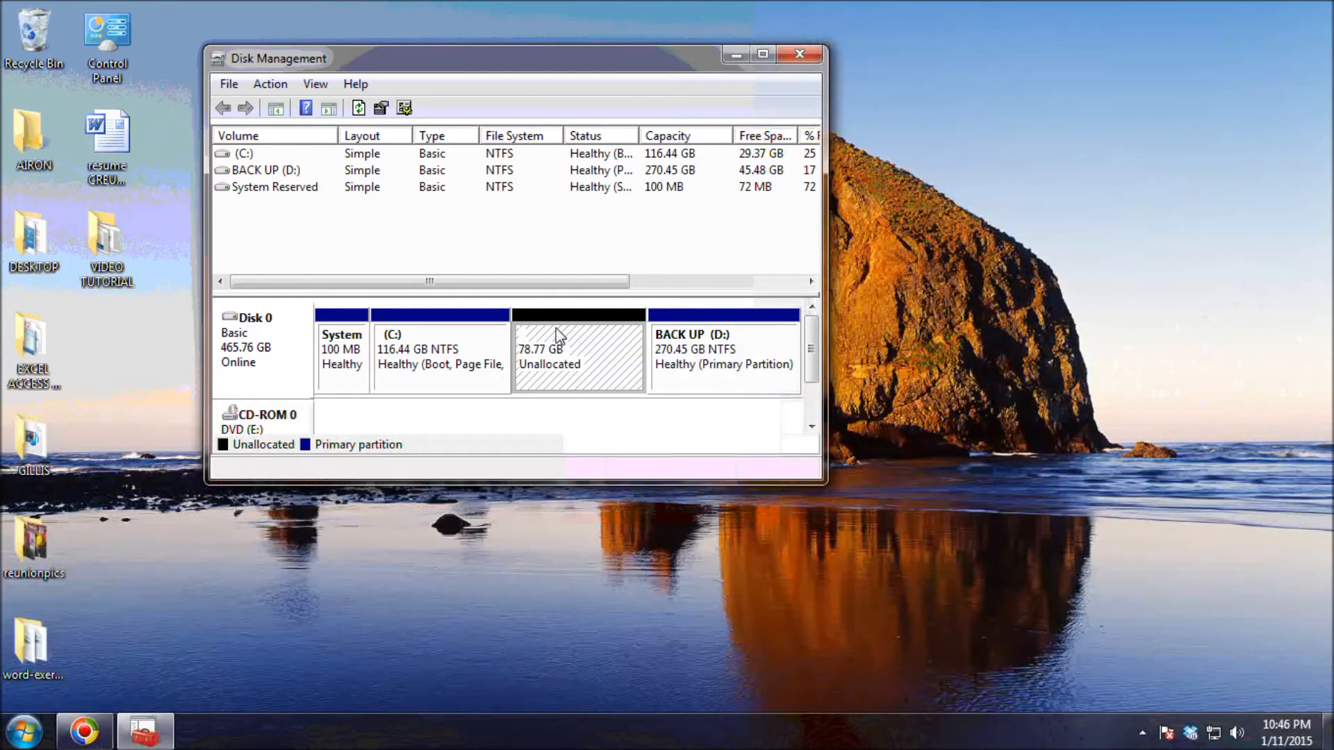
pyautogui.rightClick(556, 328)
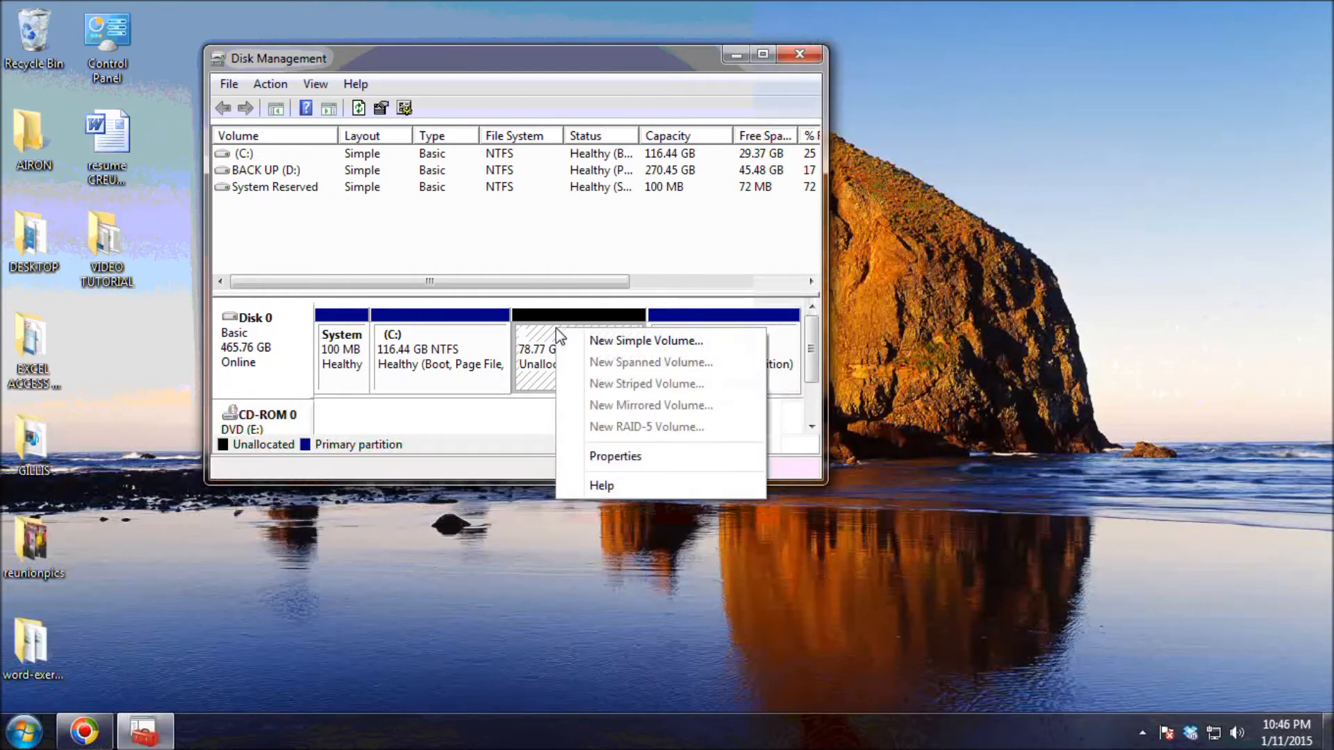
pyautogui.click(606, 343)
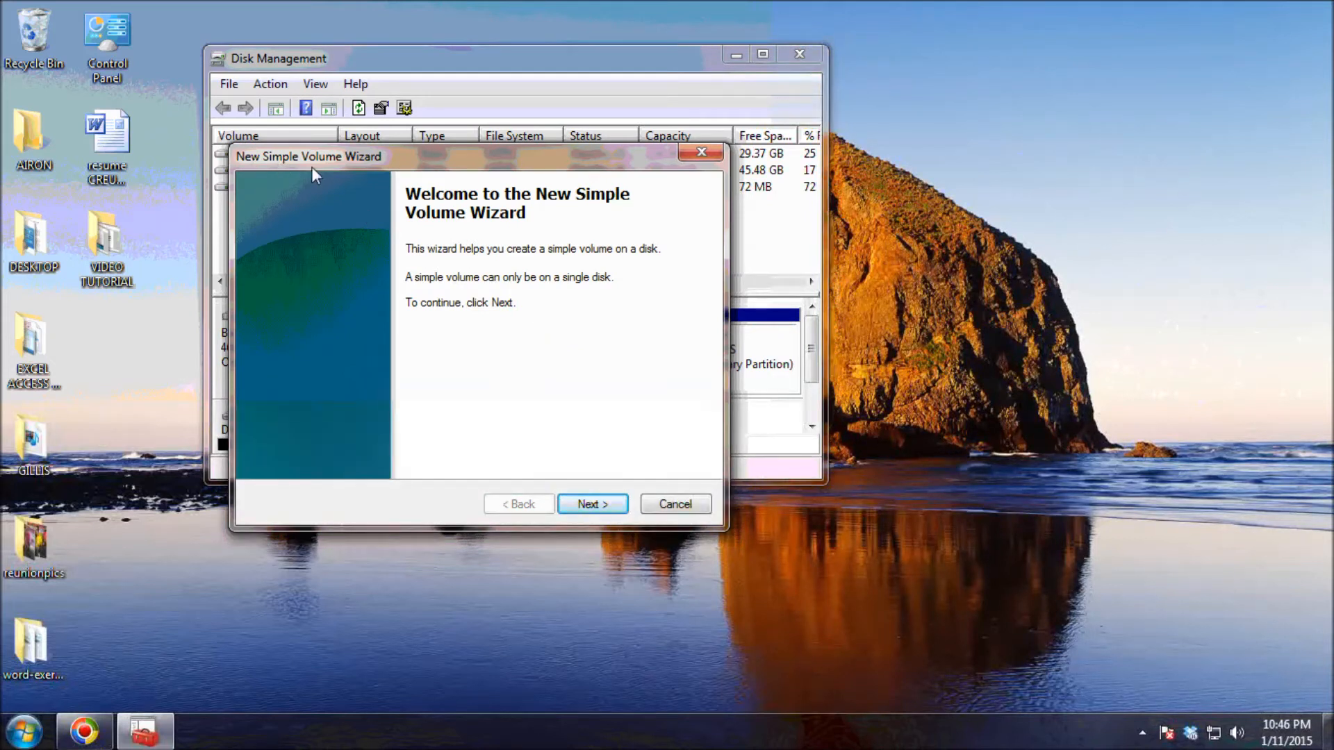
pyautogui.click(592, 504)
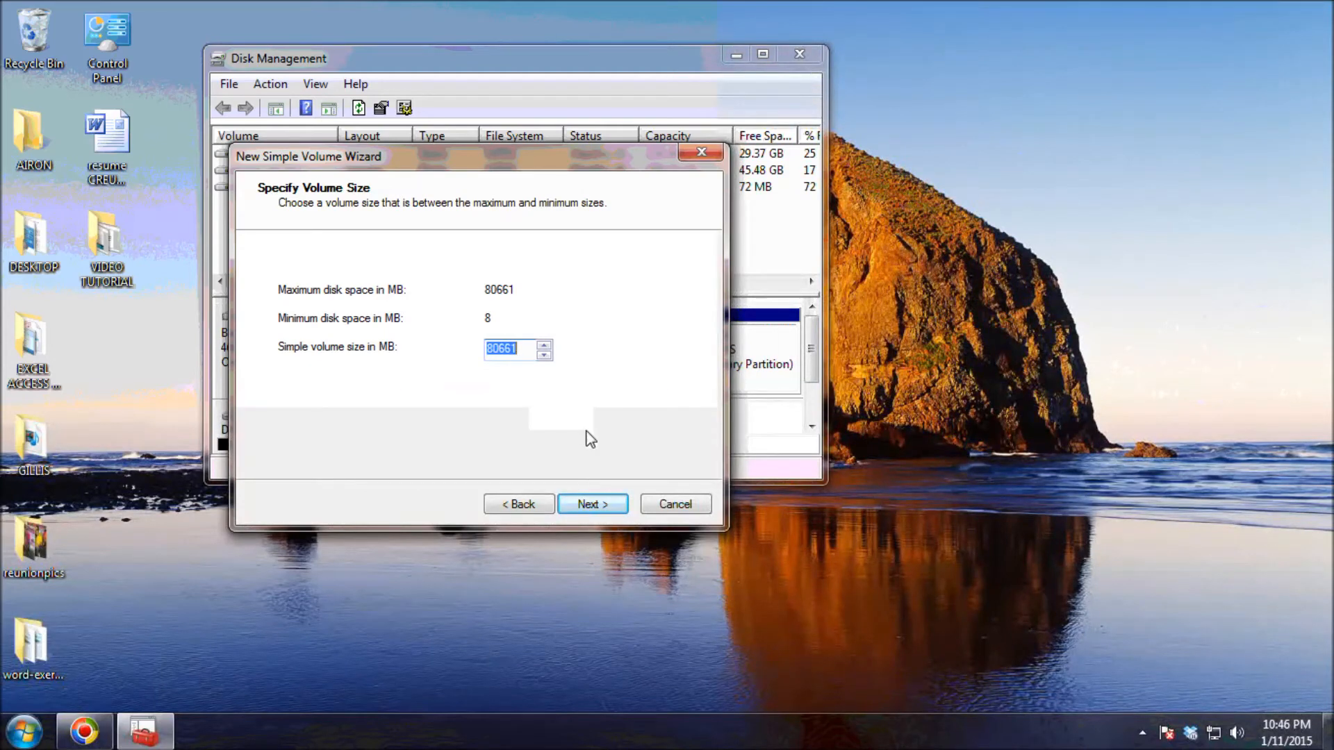
pyautogui.click(590, 506)
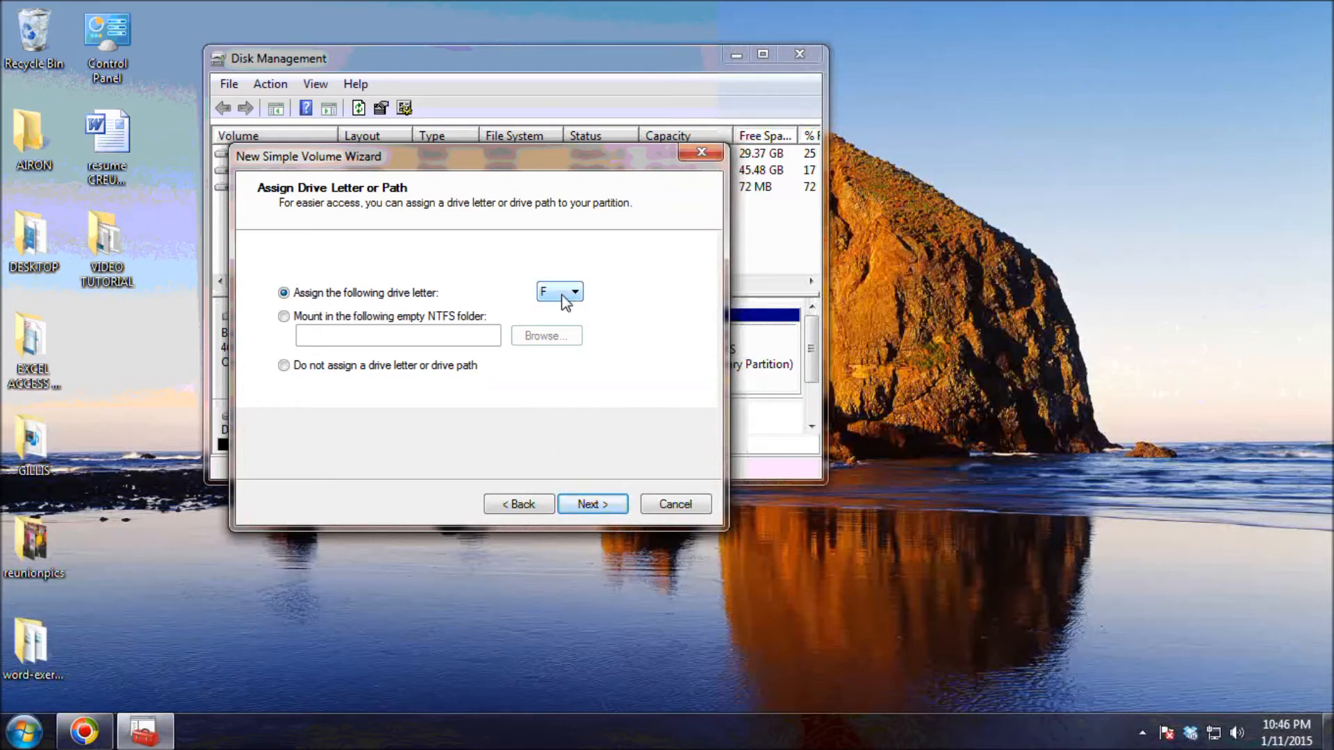
pyautogui.click(591, 505)
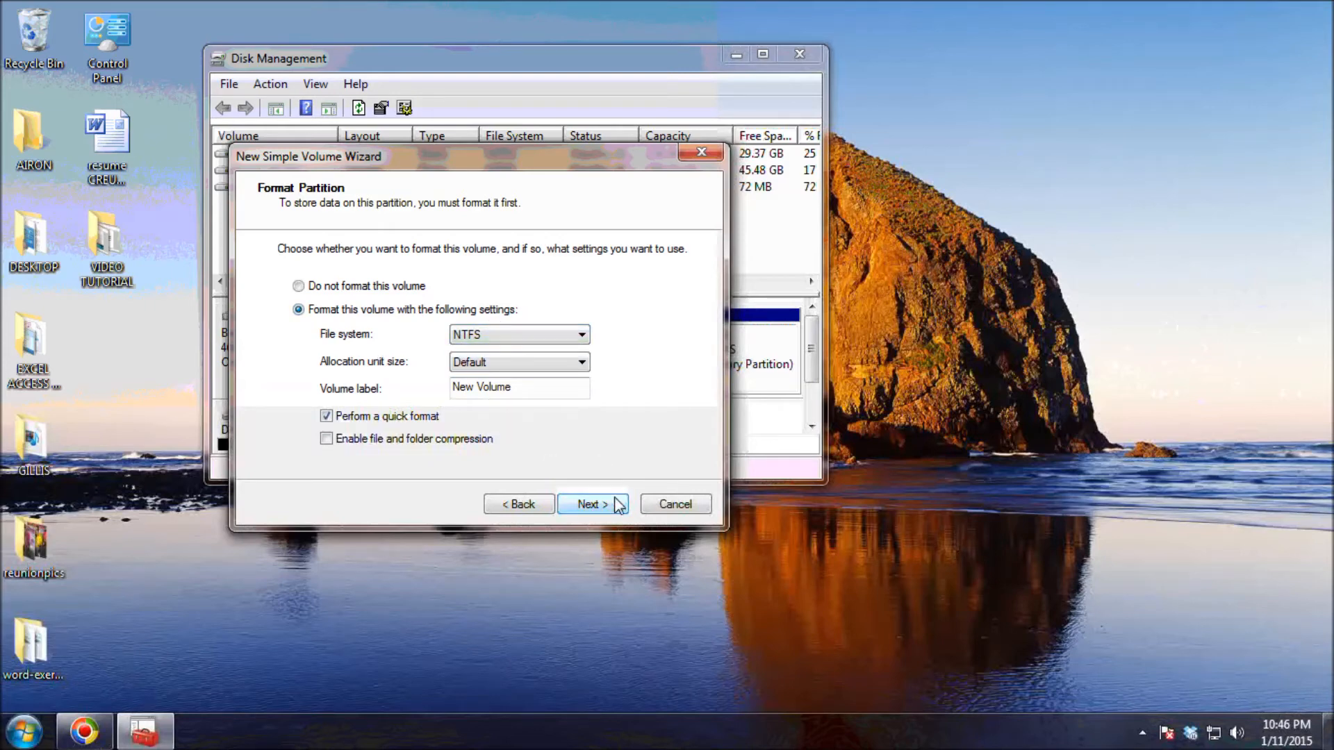
pyautogui.click(592, 506)
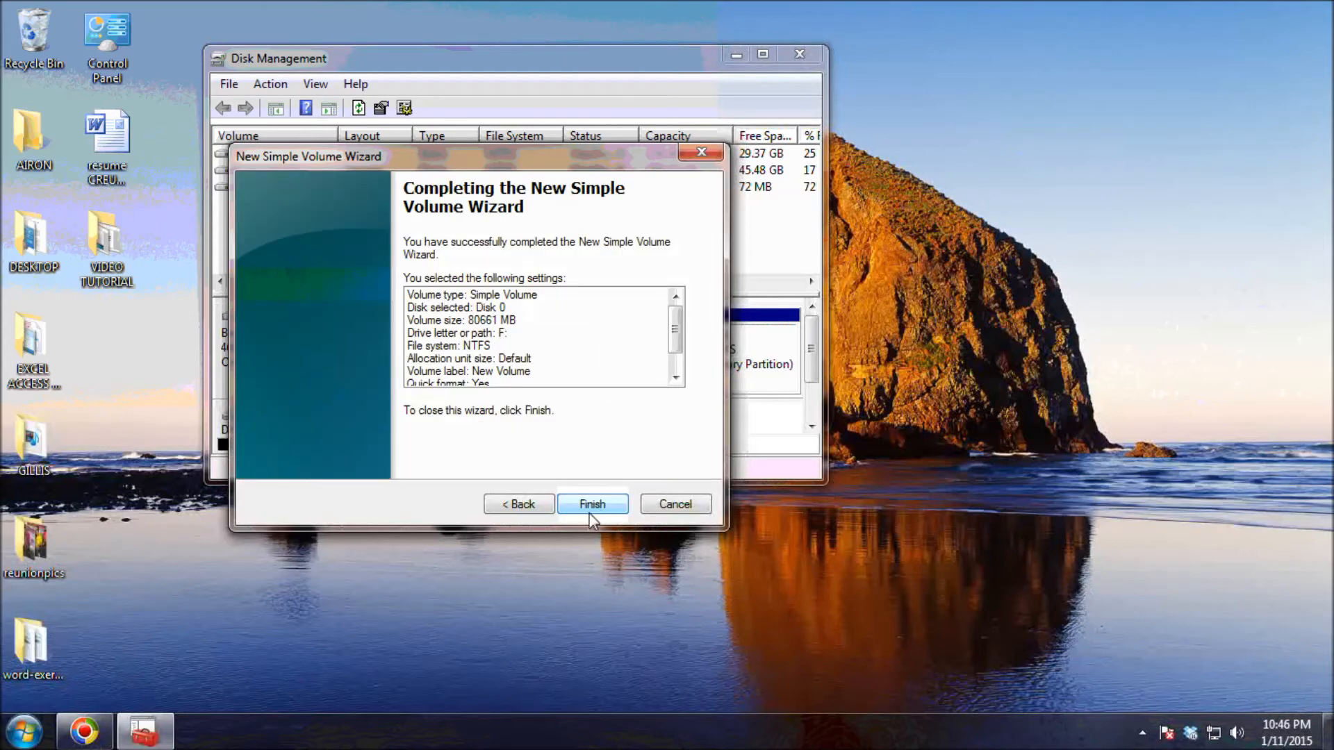
pyautogui.click(593, 505)
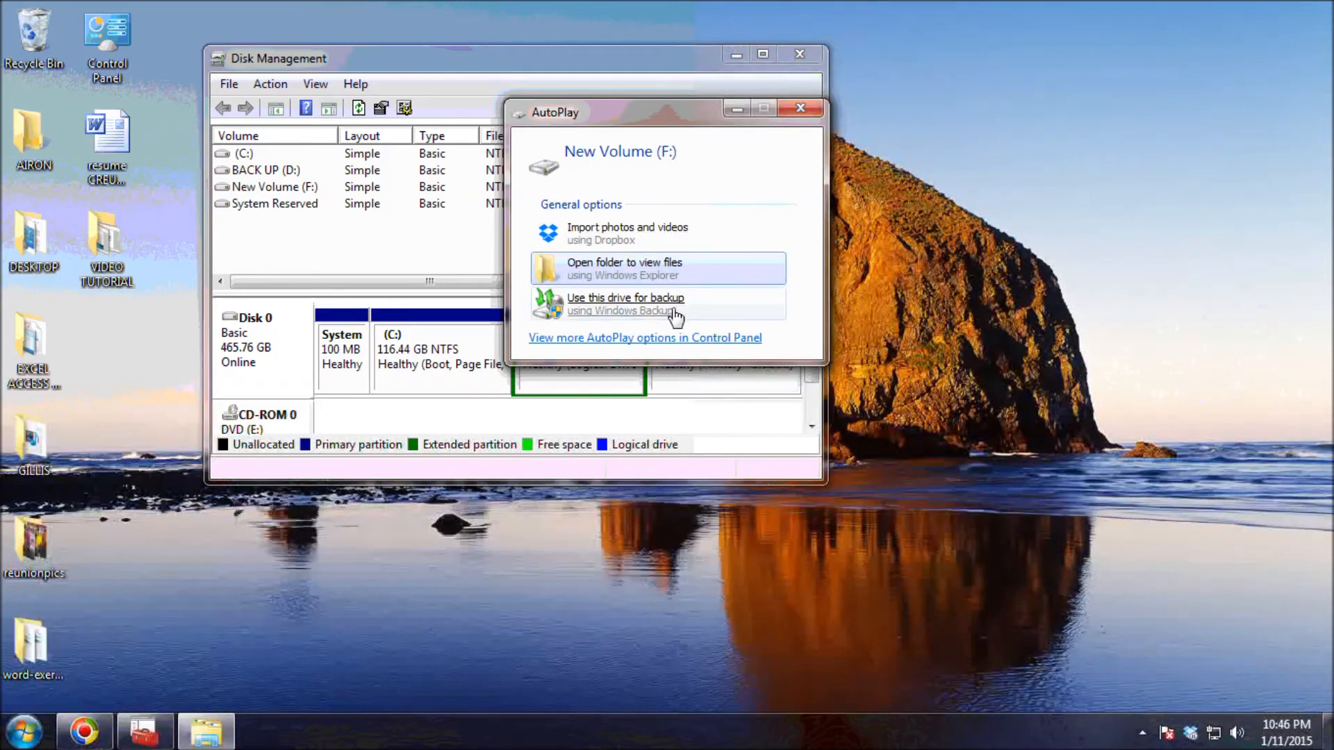
# - View the files on New Volume (F:) from the AutoPlay prompt, and close the folder and Disk Management
pyautogui.moveTo(656, 114); pyautogui.dragTo(572, 133)
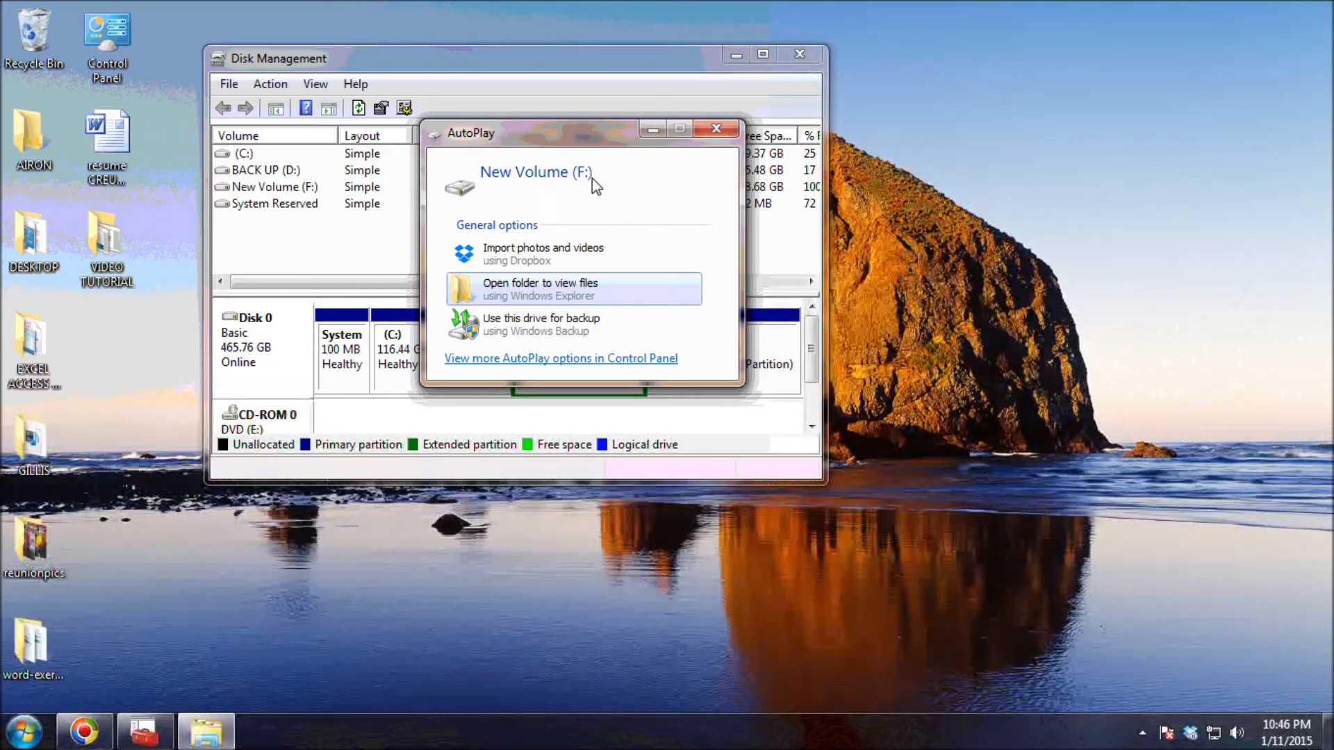
pyautogui.click(530, 300)
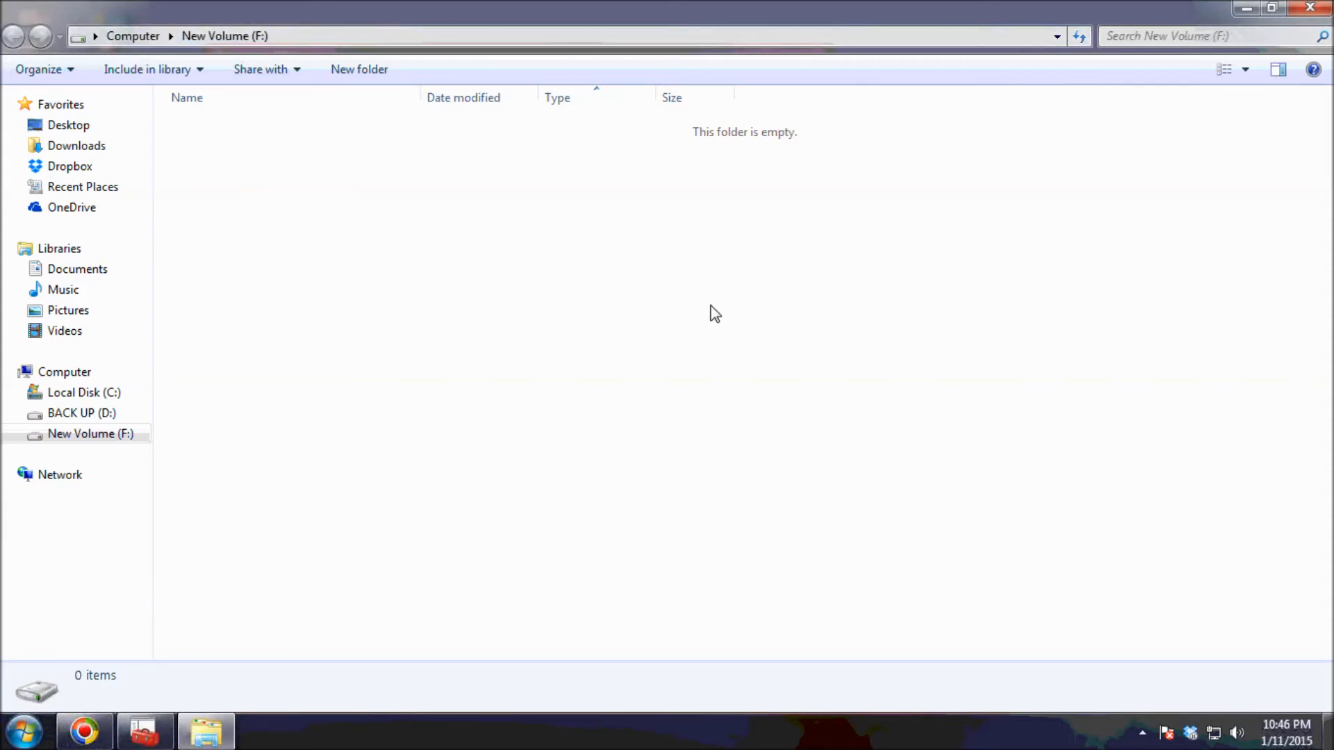
pyautogui.click(1310, 7)
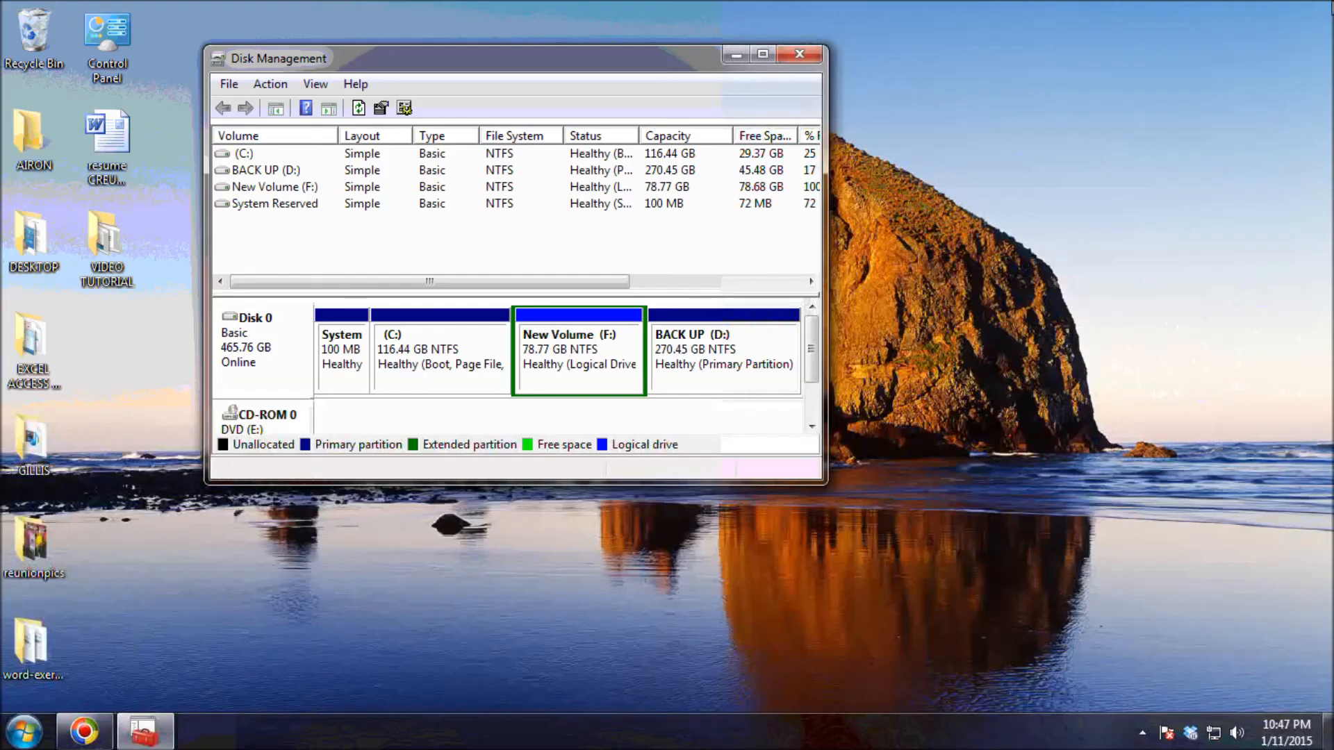
pyautogui.click(808, 57)
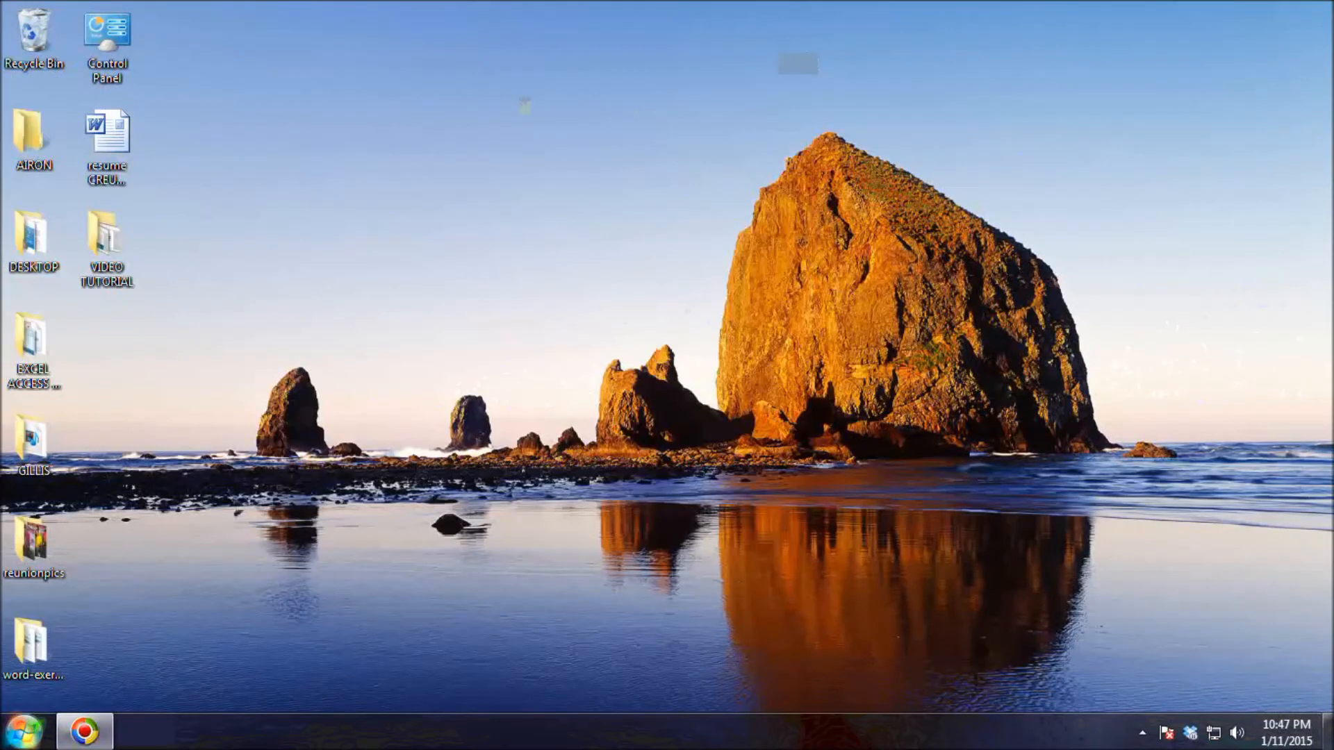
# - Open the Computer window and check the free space of New Volume (F:) among the hard disk drives
pyautogui.press('super')
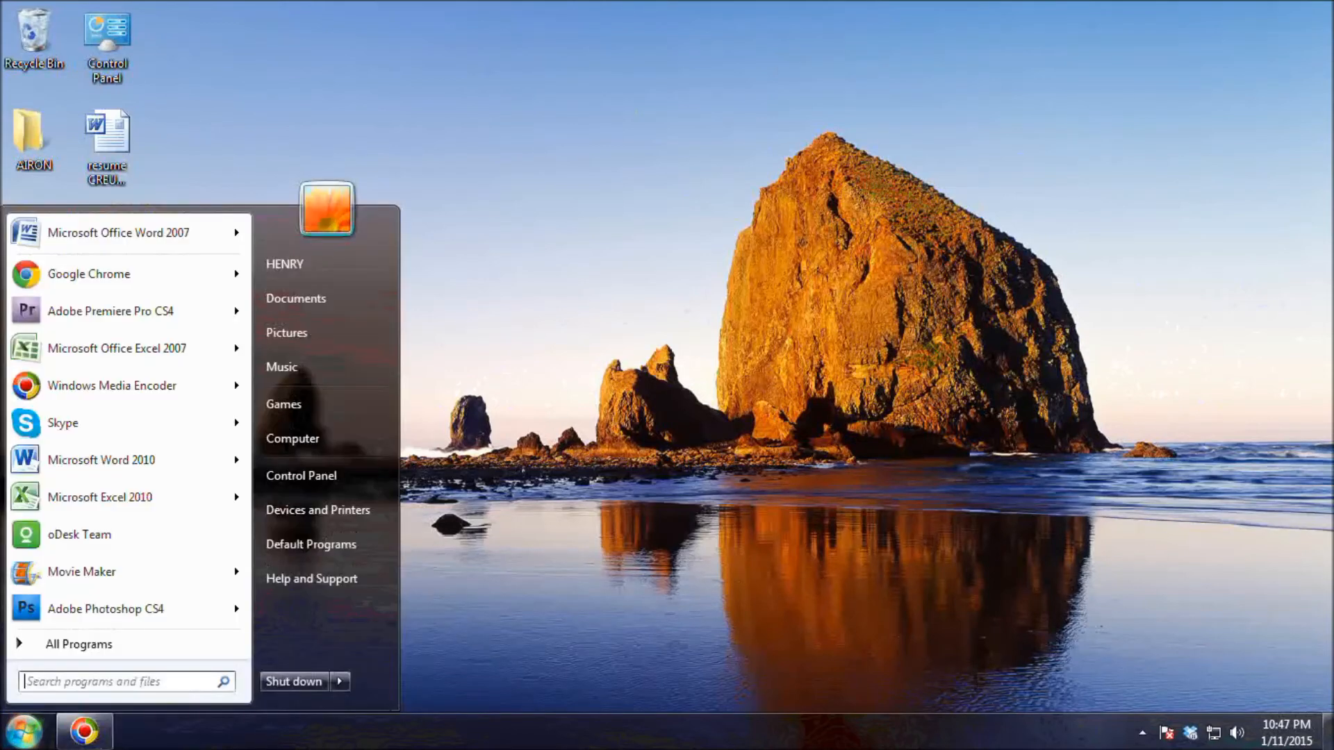
pyautogui.click(289, 439)
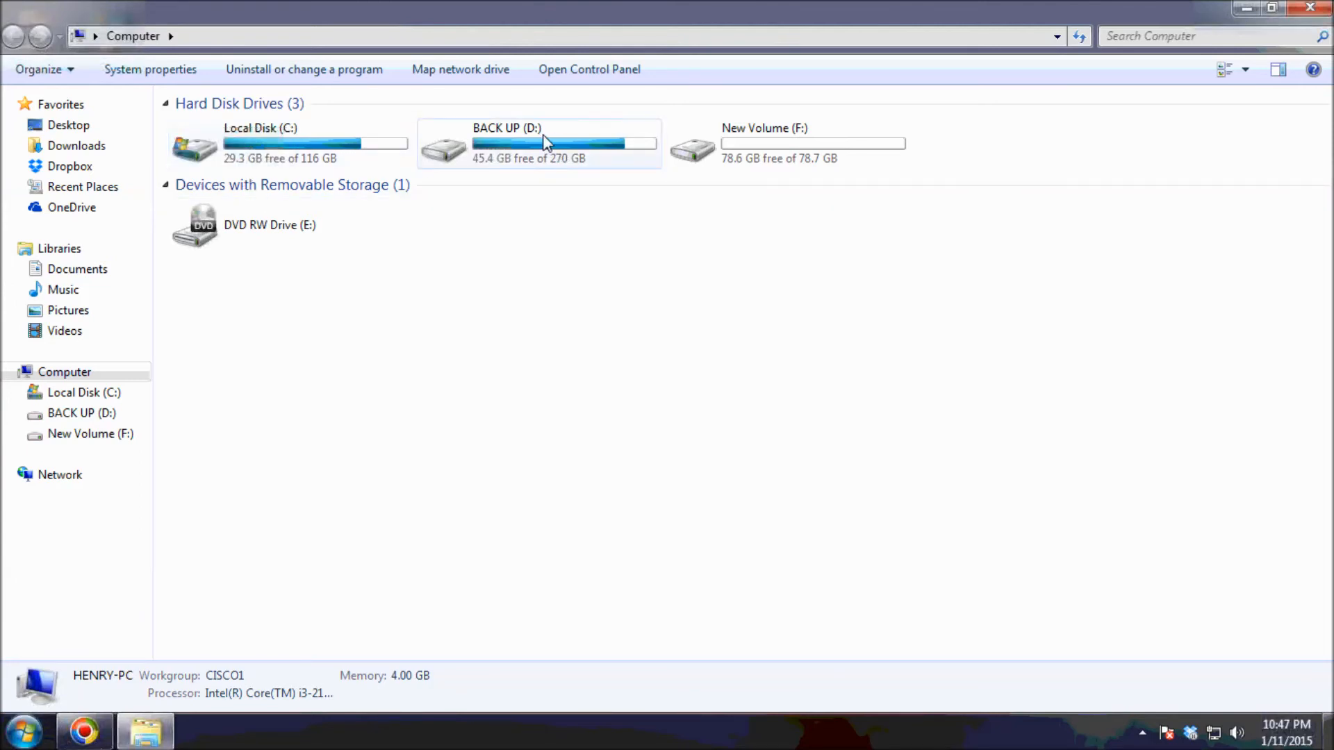
pyautogui.moveTo(541, 146)
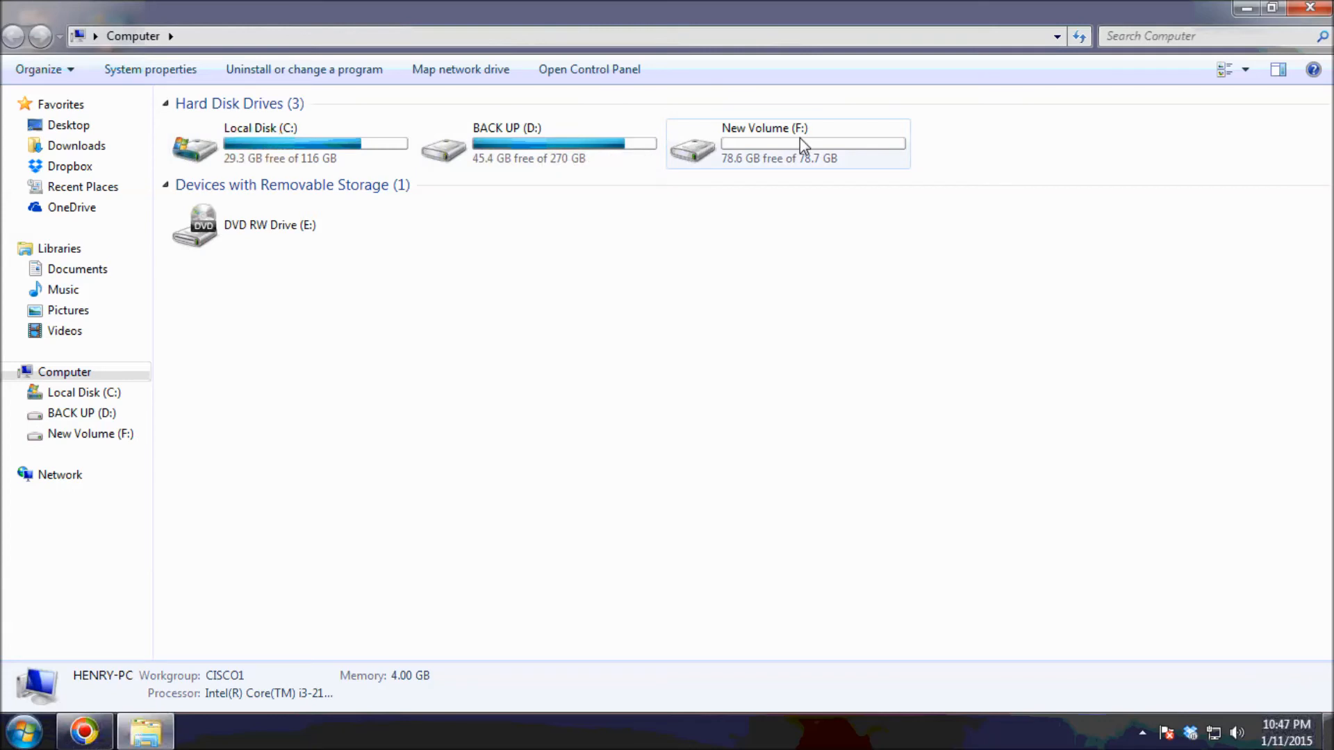
pyautogui.moveTo(800, 142)
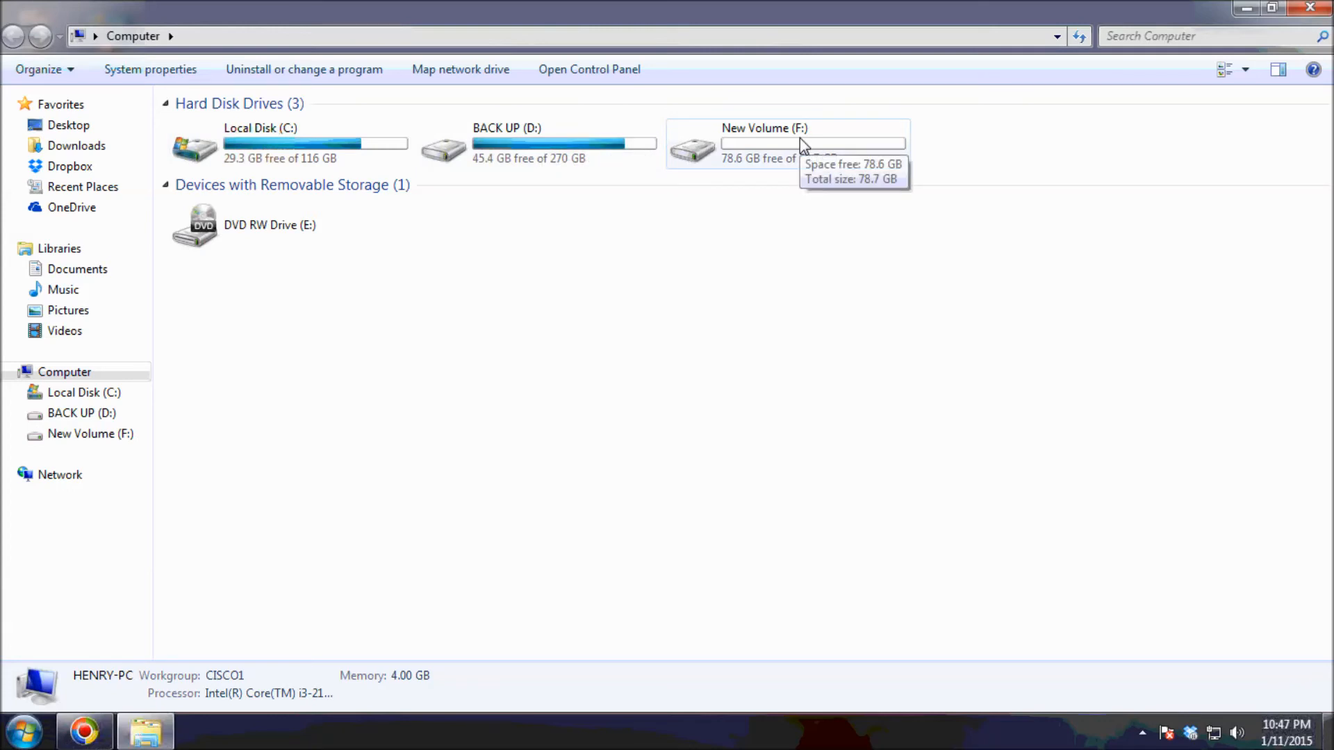
# - Rename the New Volume (F:) drive to BACKUP2, granting the administrator permission
pyautogui.rightClick(764, 147)
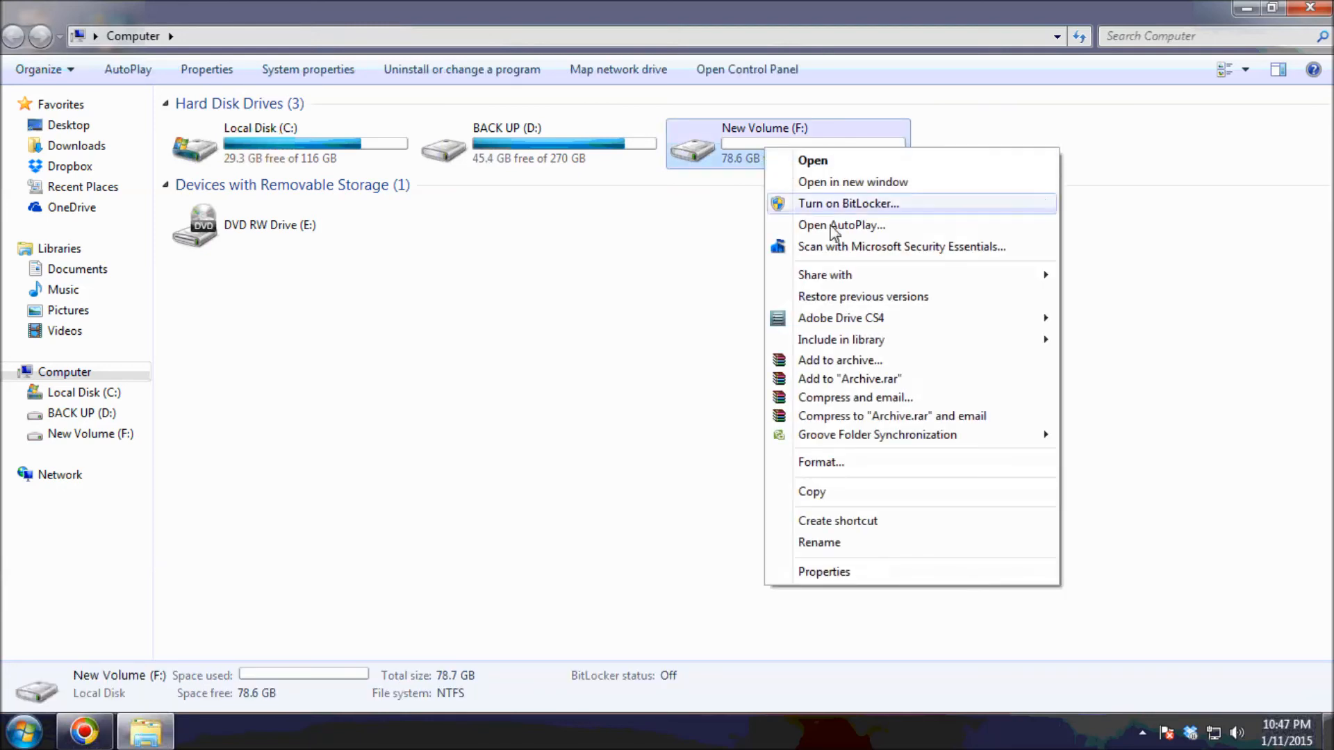
pyautogui.click(819, 546)
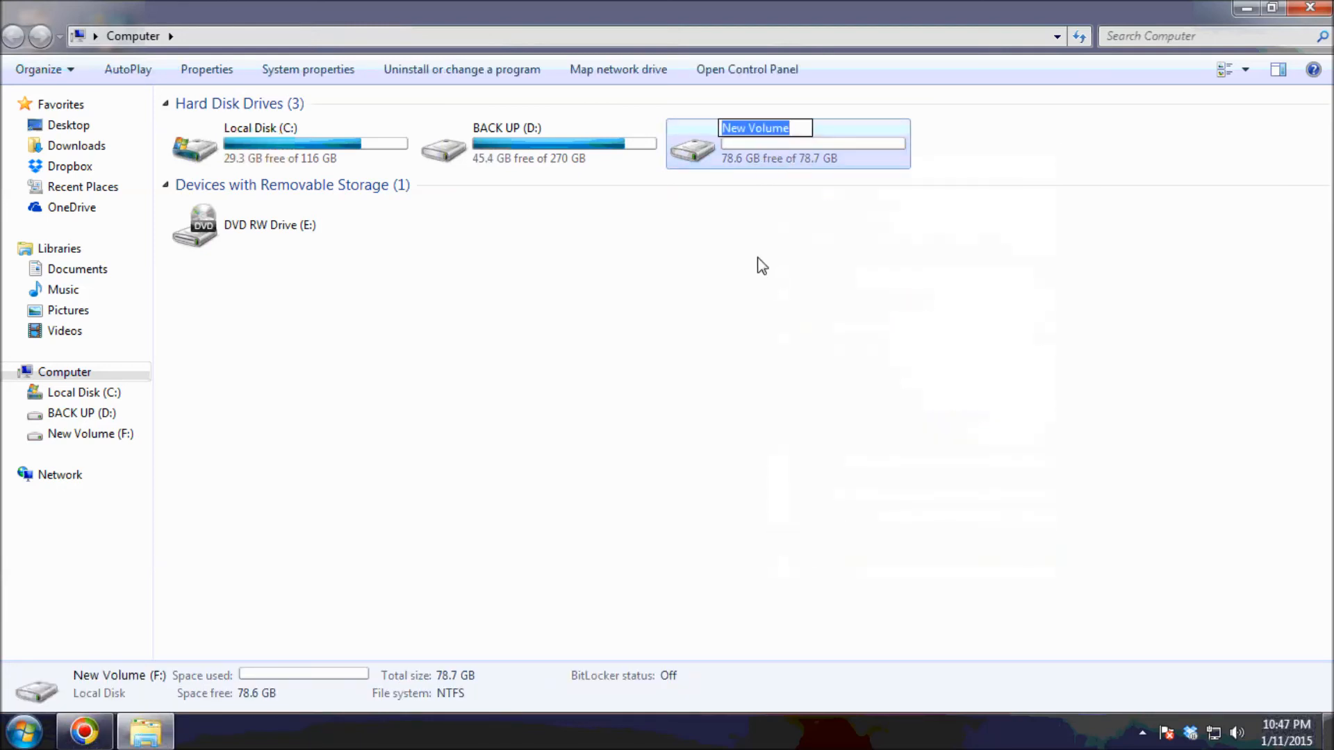
pyautogui.press('BackSpace')
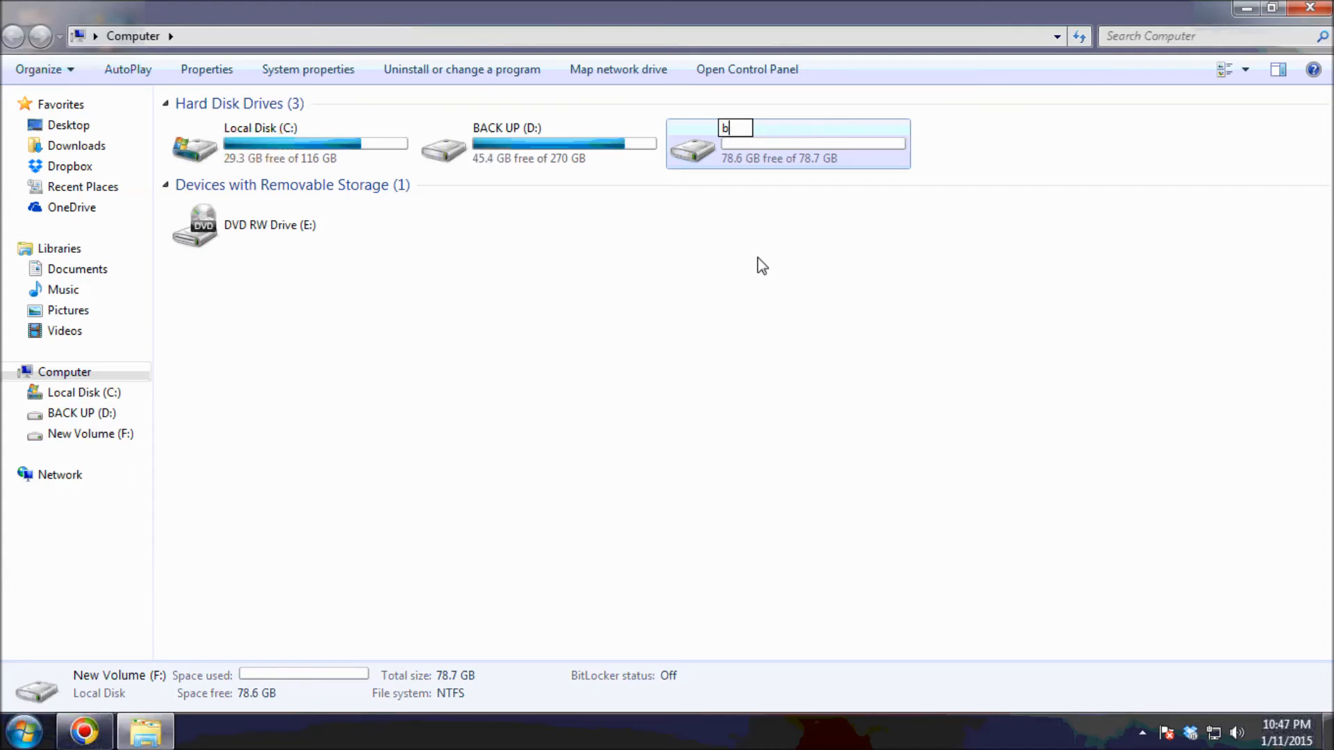
pyautogui.write('BAKC')
pyautogui.press('BackSpace')
pyautogui.press('BackSpace')
pyautogui.write('CKUP2')
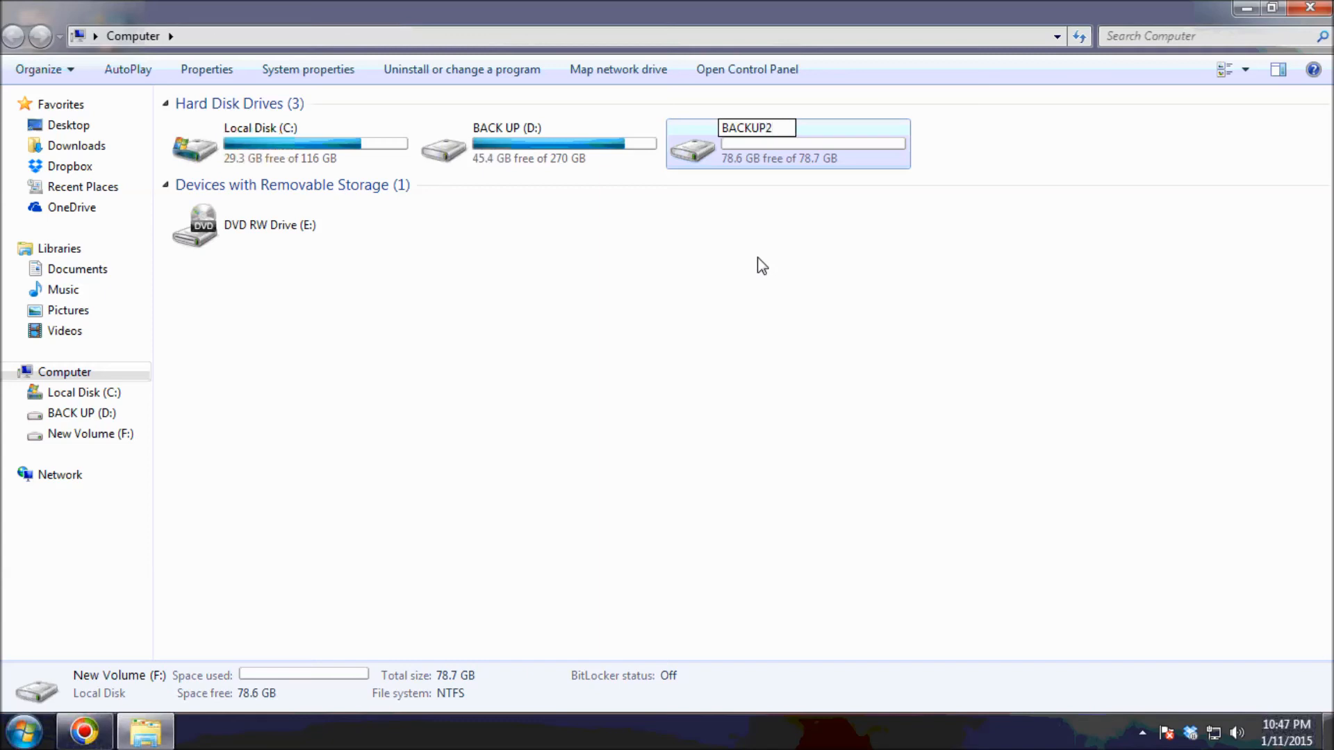
pyautogui.press('Return')
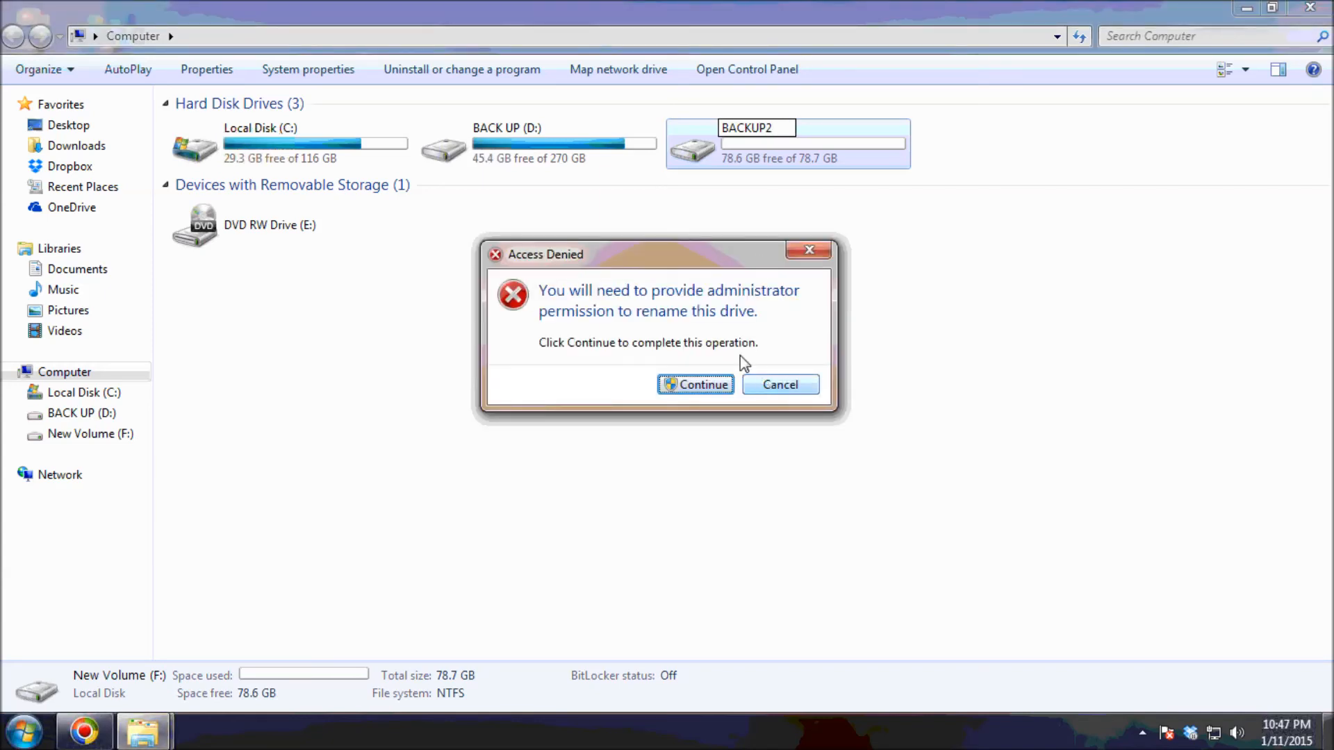
pyautogui.click(693, 389)
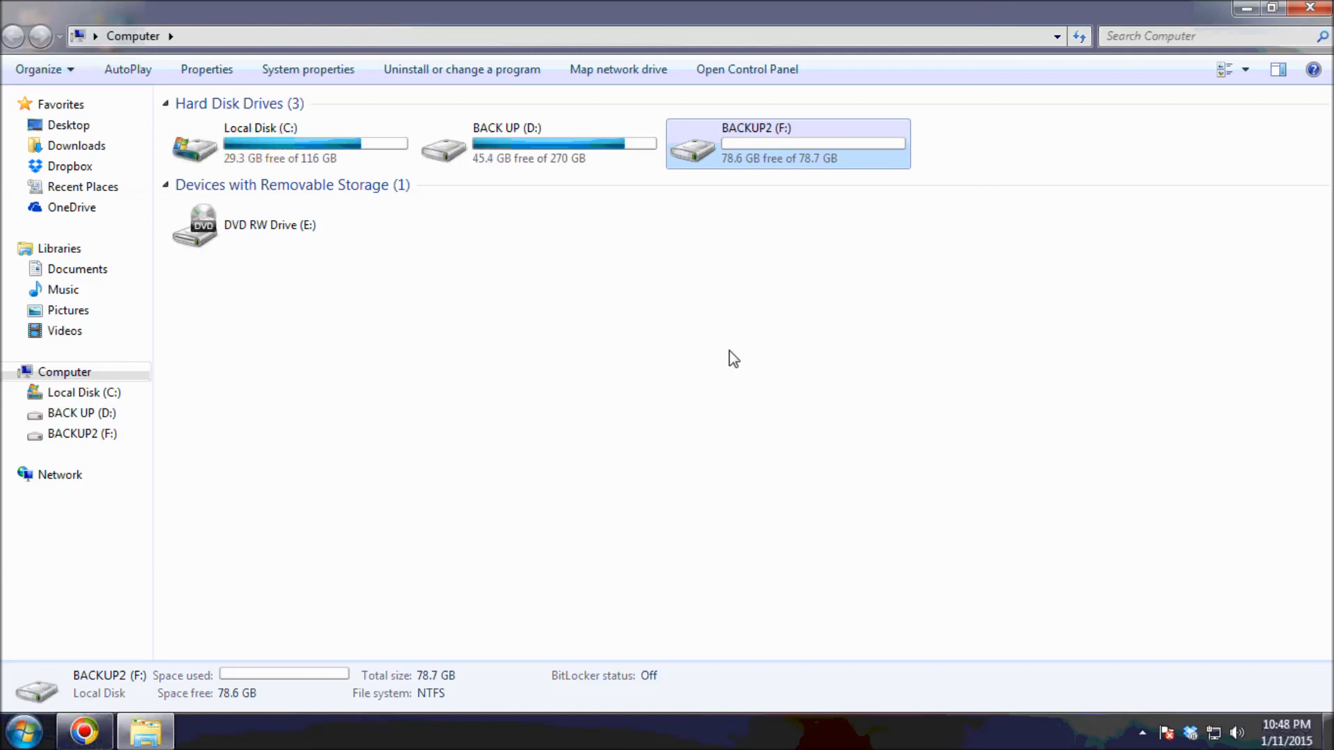
# - Reopen Disk Management by running diskmgmt.msc
pyautogui.press('super+r')
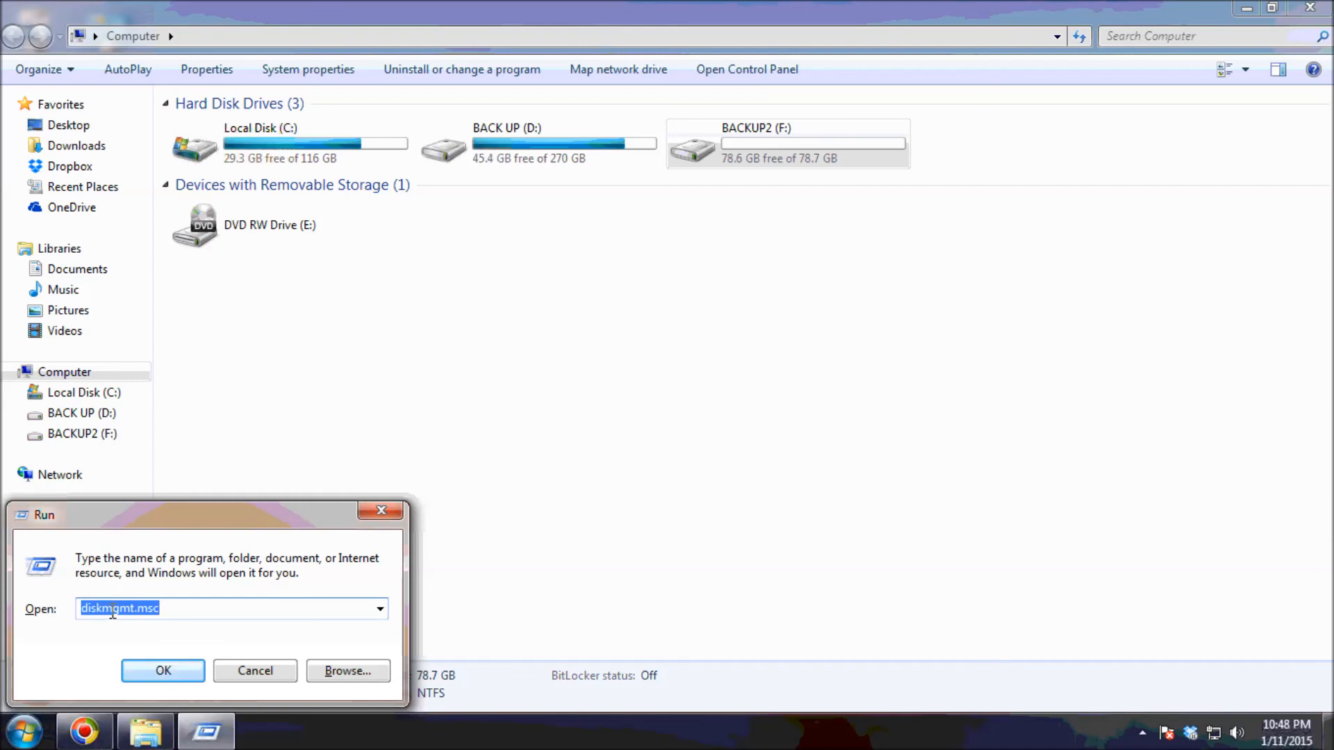
pyautogui.click(174, 677)
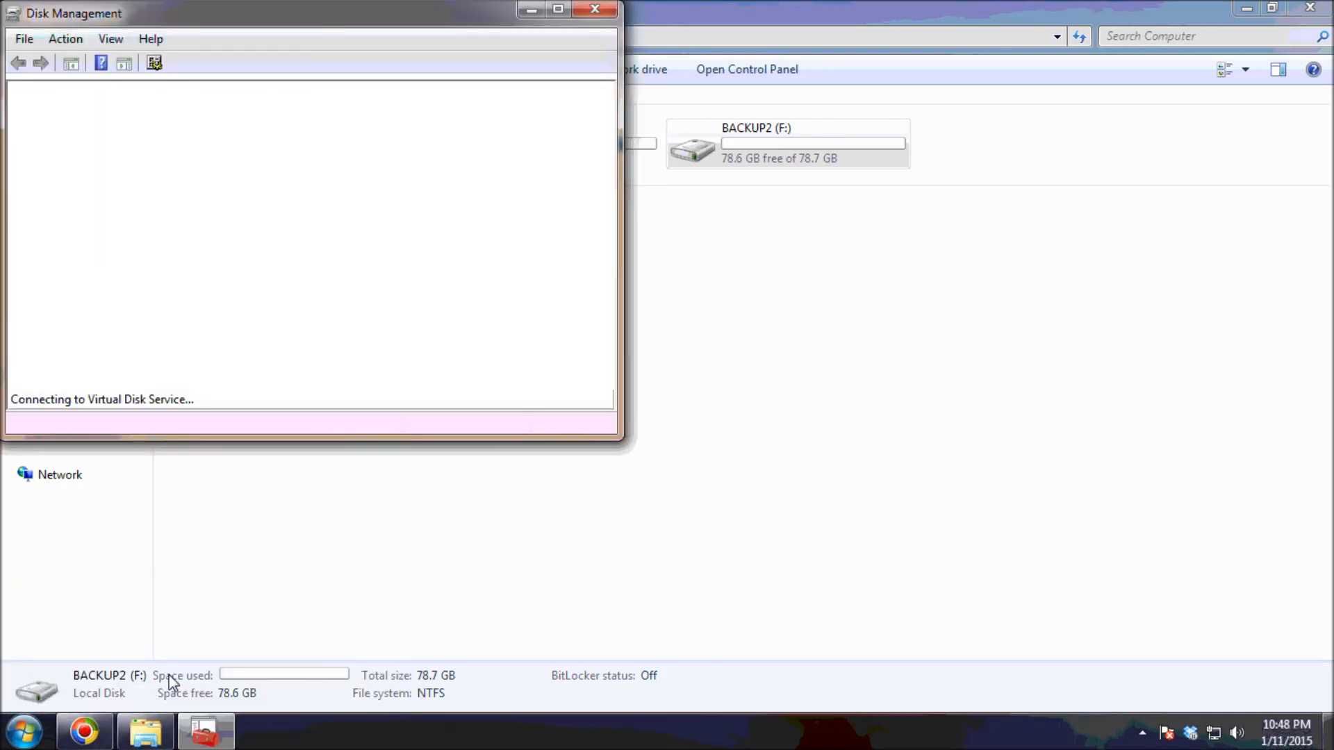